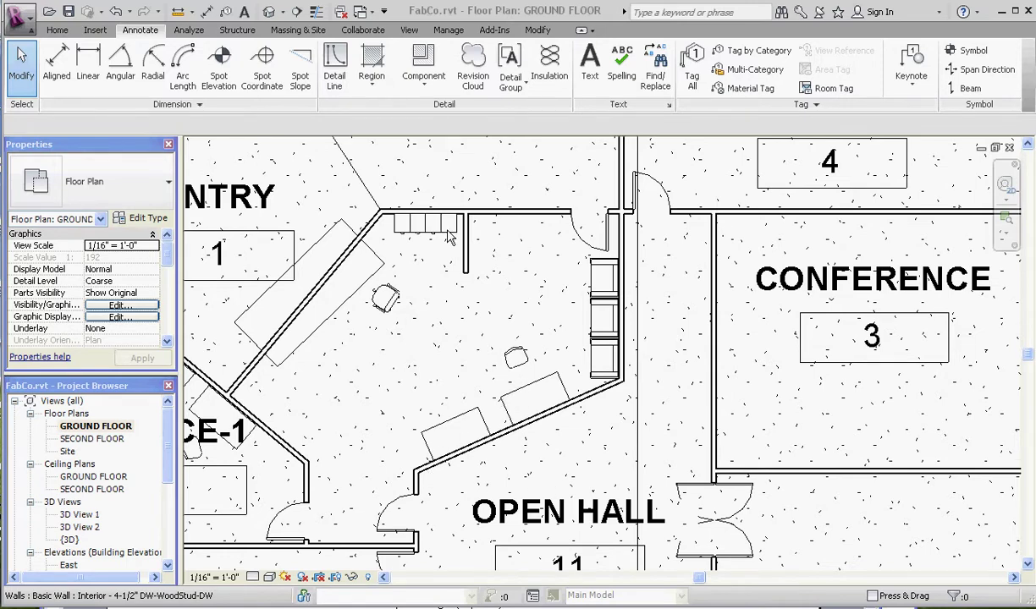
Delete the second, third and fourth Cabinet-File 4 Drawer cabinets, keeping one against the top wall.
scroll(439, 246, "up", 5)
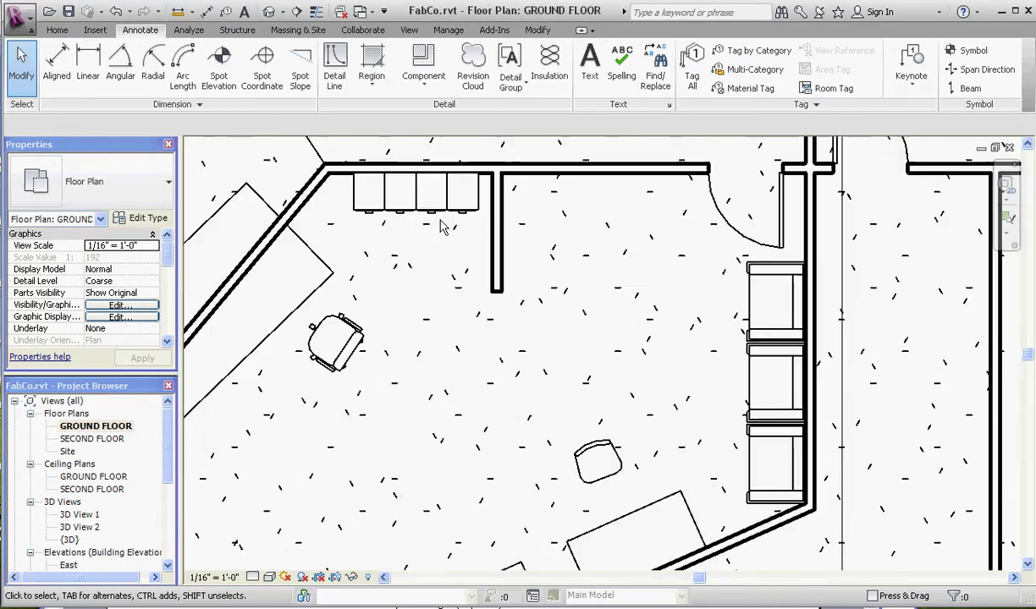
left_click(396, 203)
key("Delete")
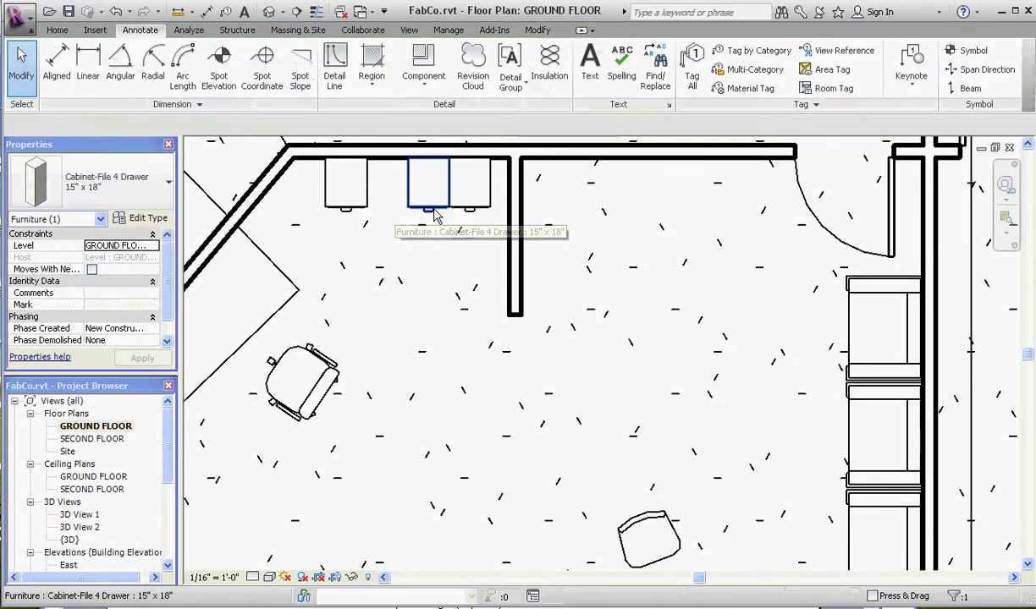
left_click(428, 203)
key("Delete")
left_click(486, 208)
key("Delete")
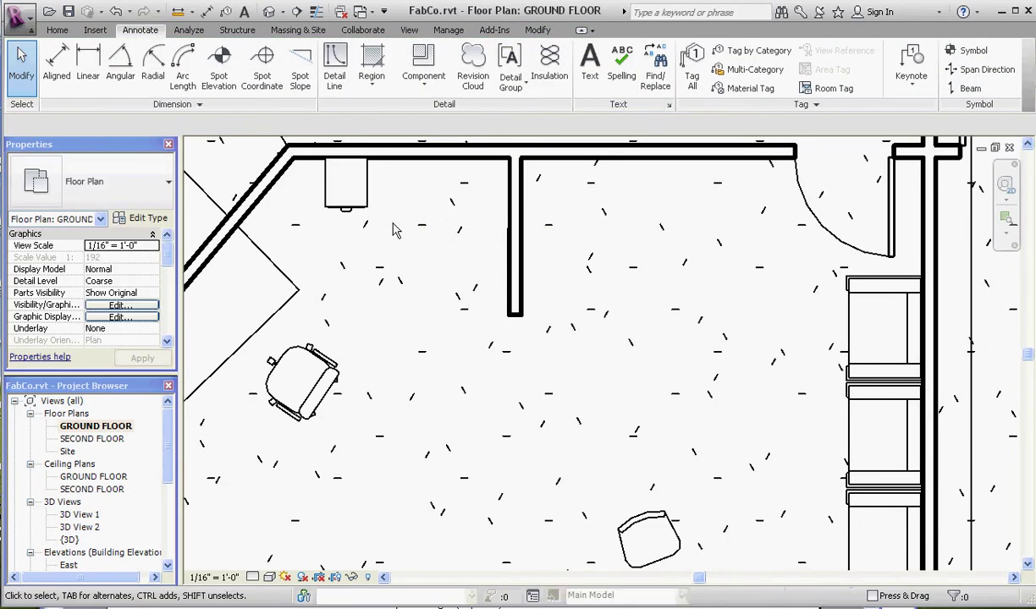
scroll(375, 315, "down", 2)
scroll(401, 281, "up", 3)
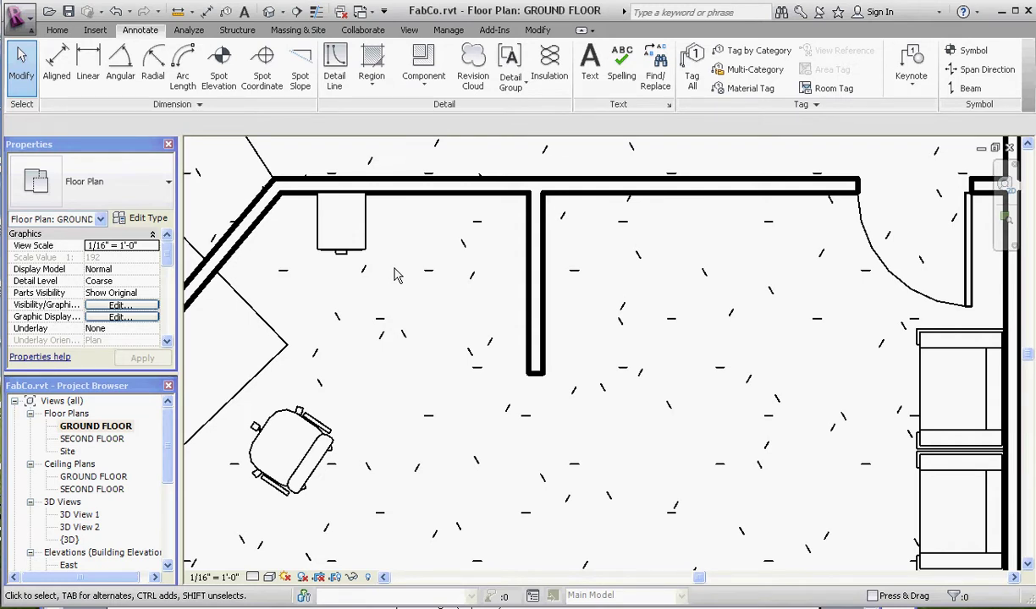
Move the remaining file cabinet left into the top-wall corner.
left_click(319, 216)
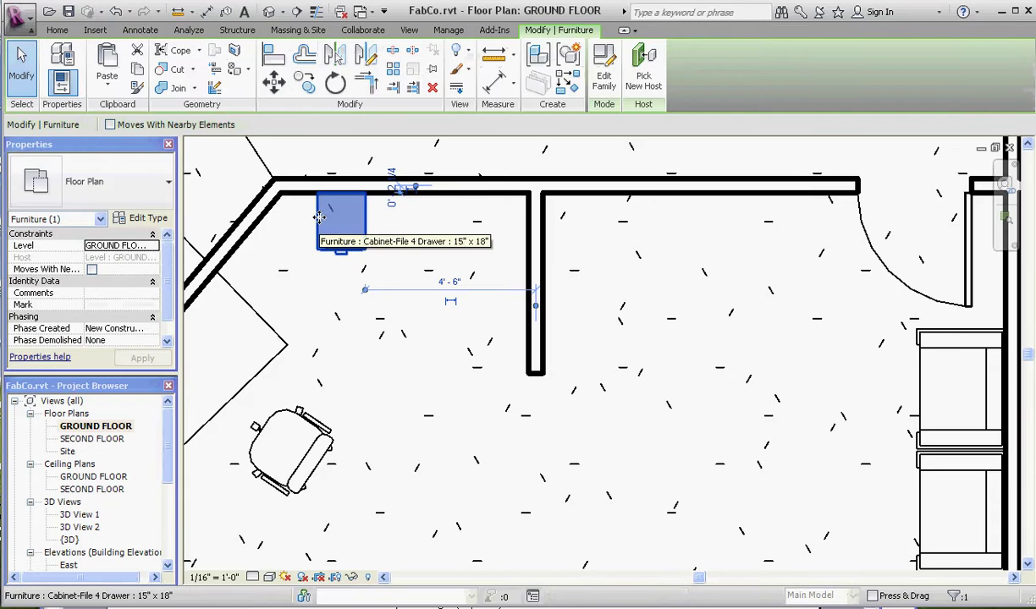
left_click_drag(319, 217, 288, 217)
left_click(355, 246)
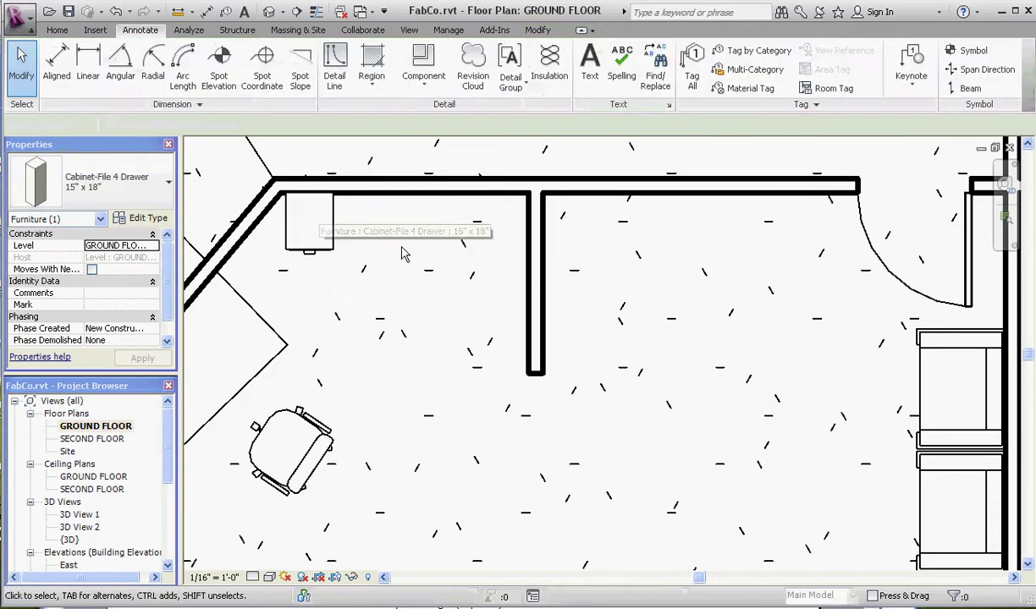
Copy the cabinet repeatedly, endpoint to endpoint, along the top wall up to the partition.
left_click(334, 238)
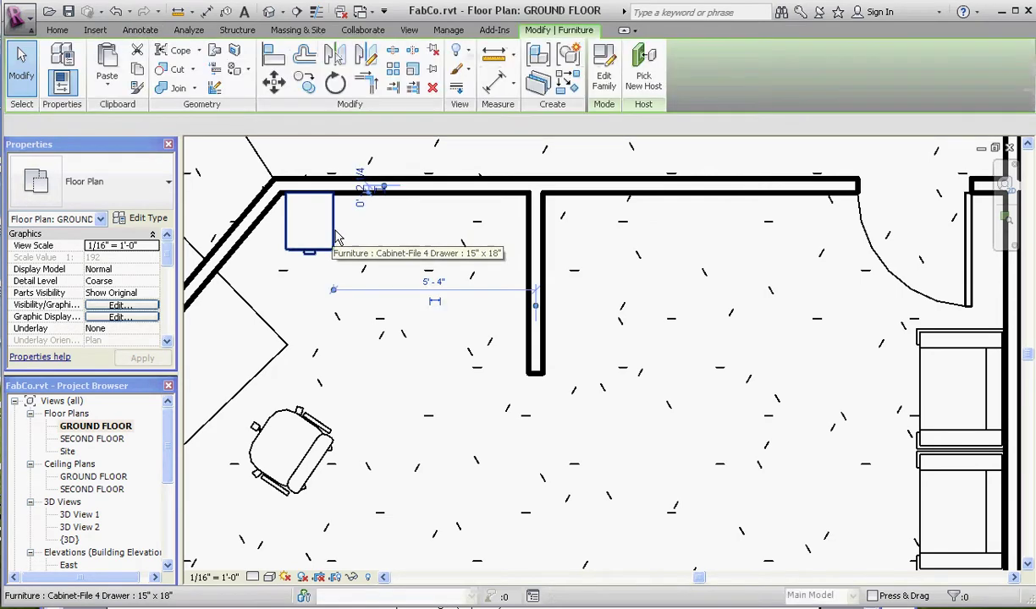
left_click(308, 84)
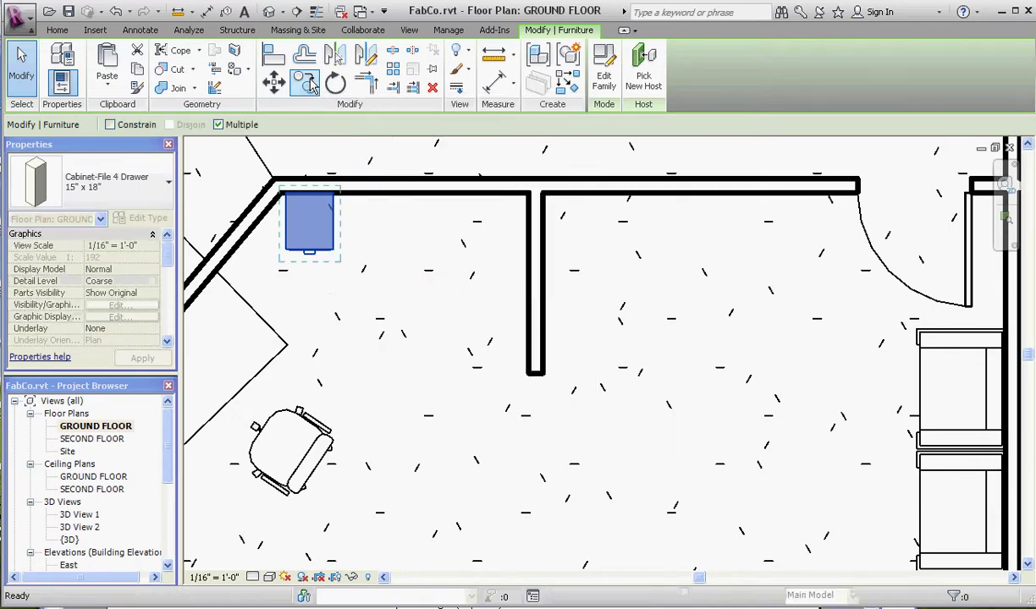
left_click(219, 126)
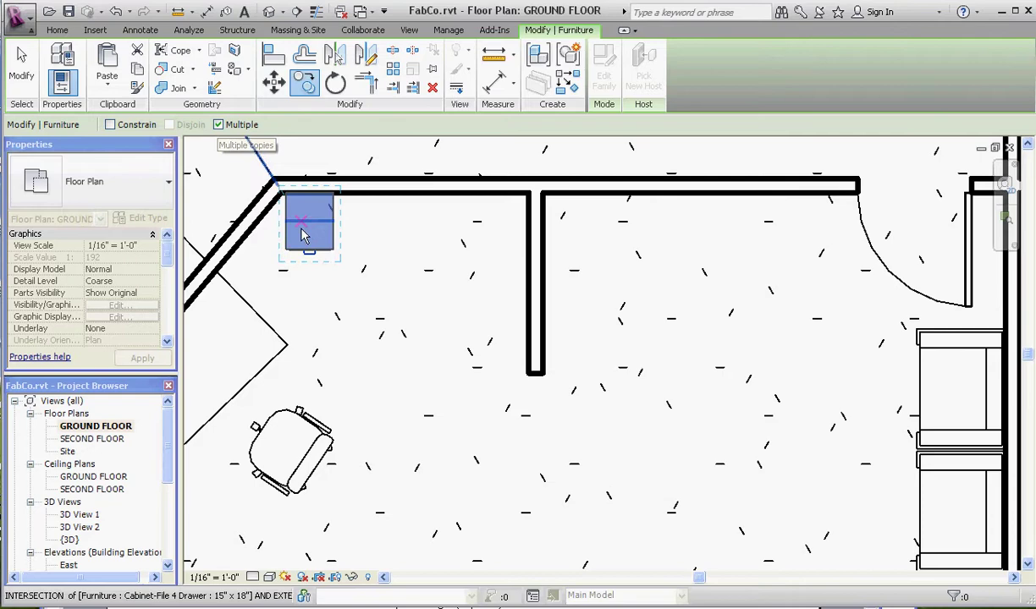
scroll(326, 208, "up", 3)
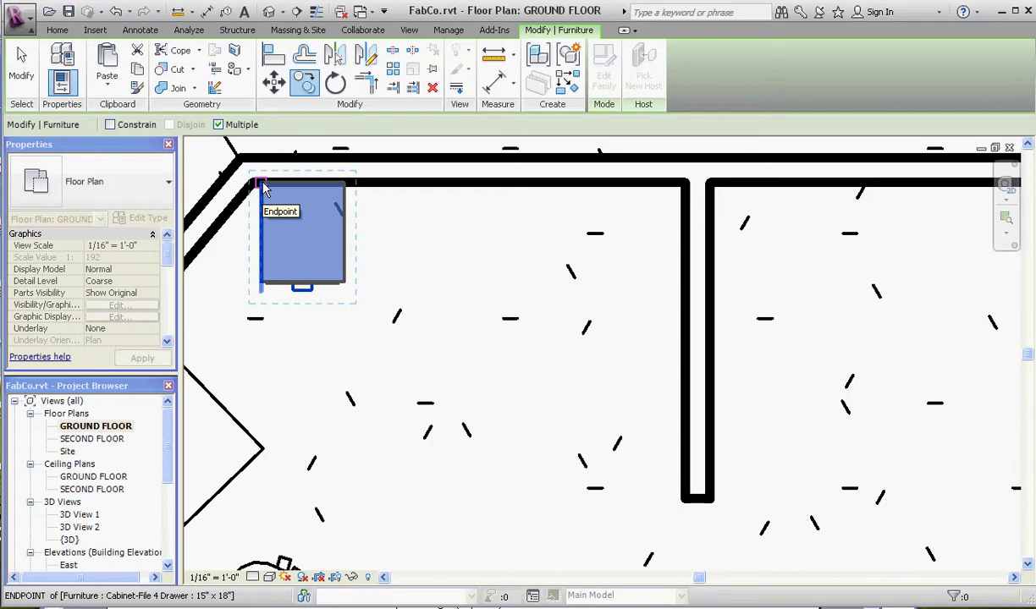
left_click(262, 188)
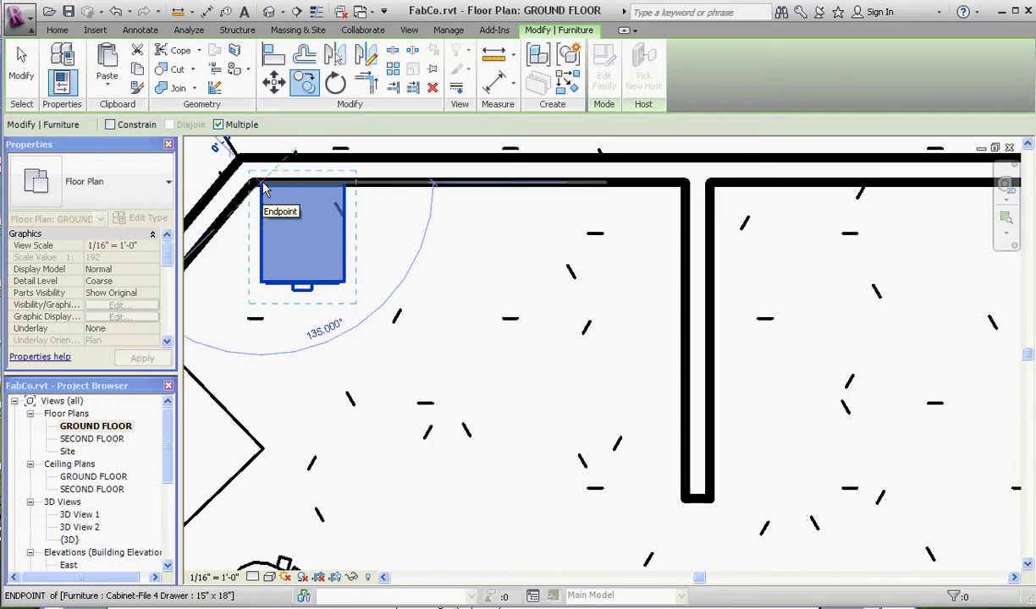
left_click(347, 187)
left_click(508, 188)
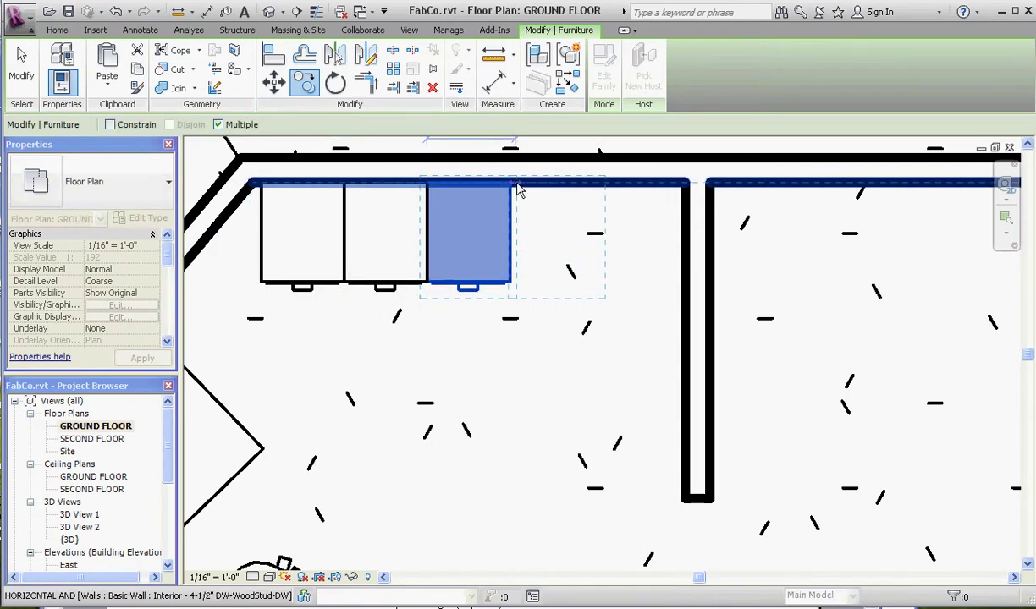
left_click(592, 186)
left_click(594, 186)
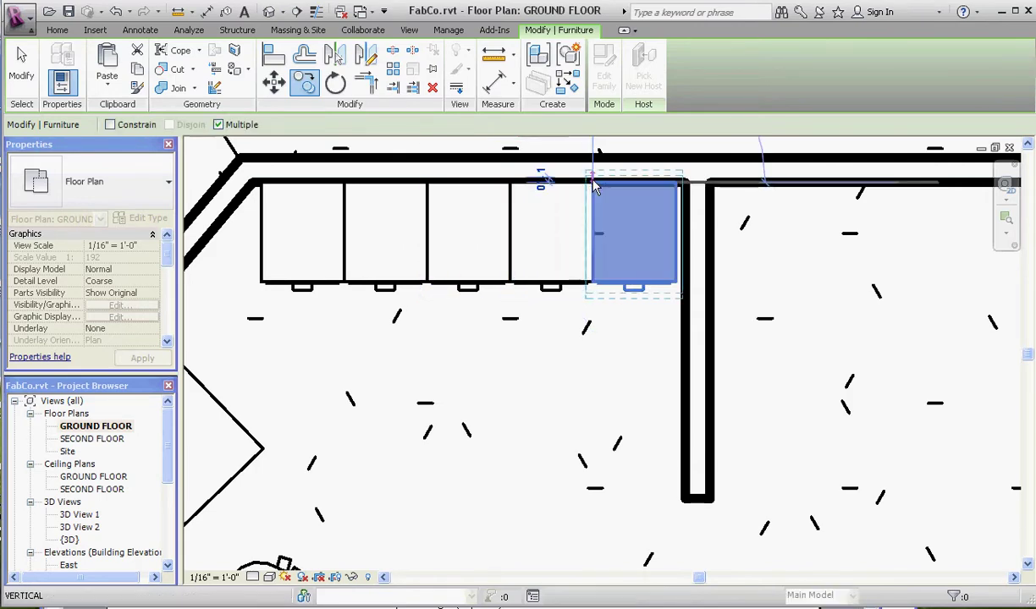
key("Escape")
key("Escape")
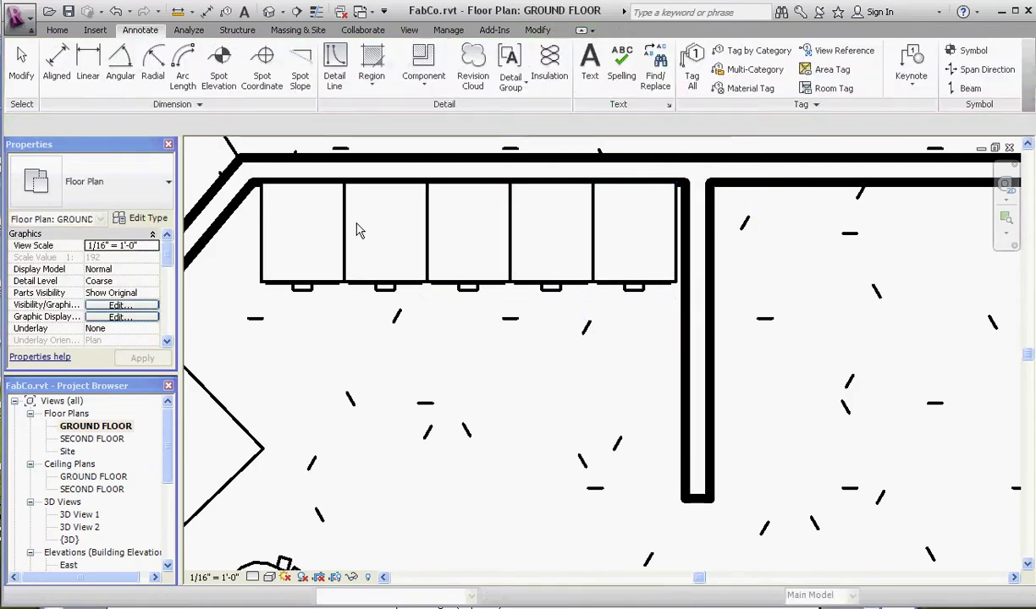
Slide both 60" x 30" desks up-left along the angled wall, snapping them end to end.
scroll(358, 228, "down", 5)
scroll(512, 500, "up", 3)
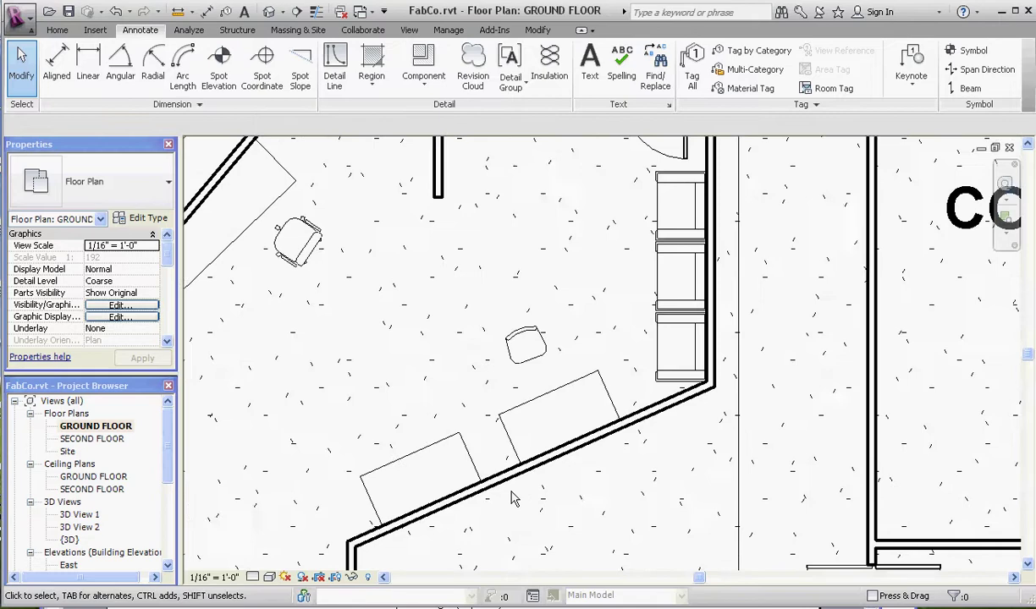
scroll(512, 500, "down", 2)
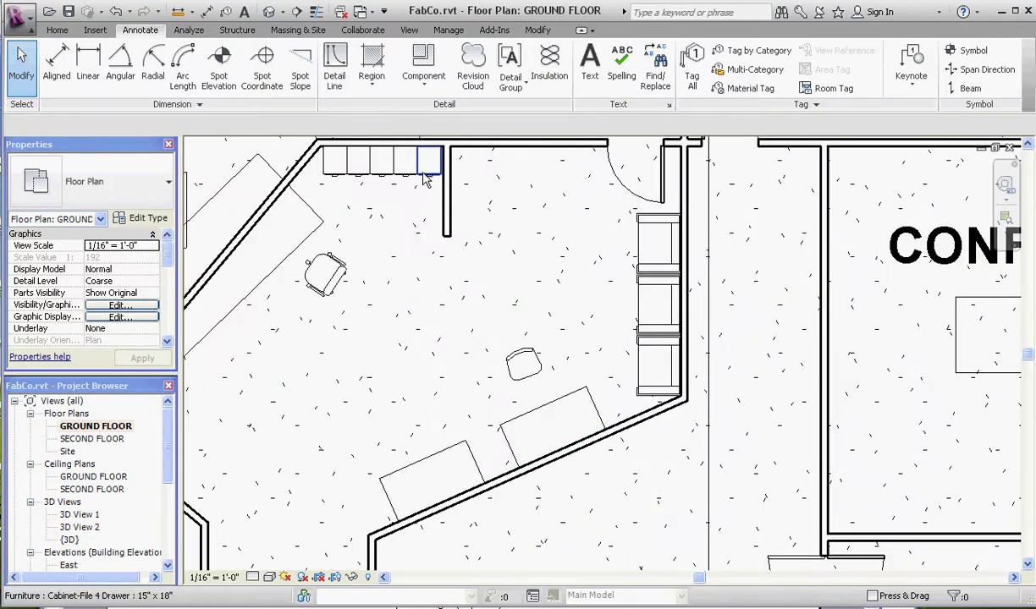
scroll(377, 300, "down", 2)
scroll(457, 436, "up", 4)
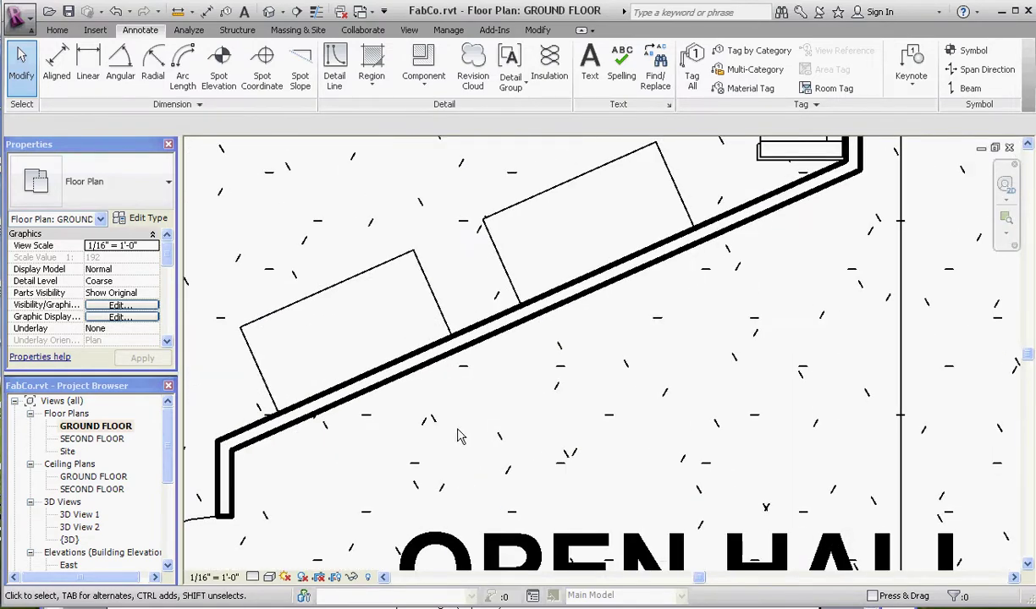
left_click(362, 279)
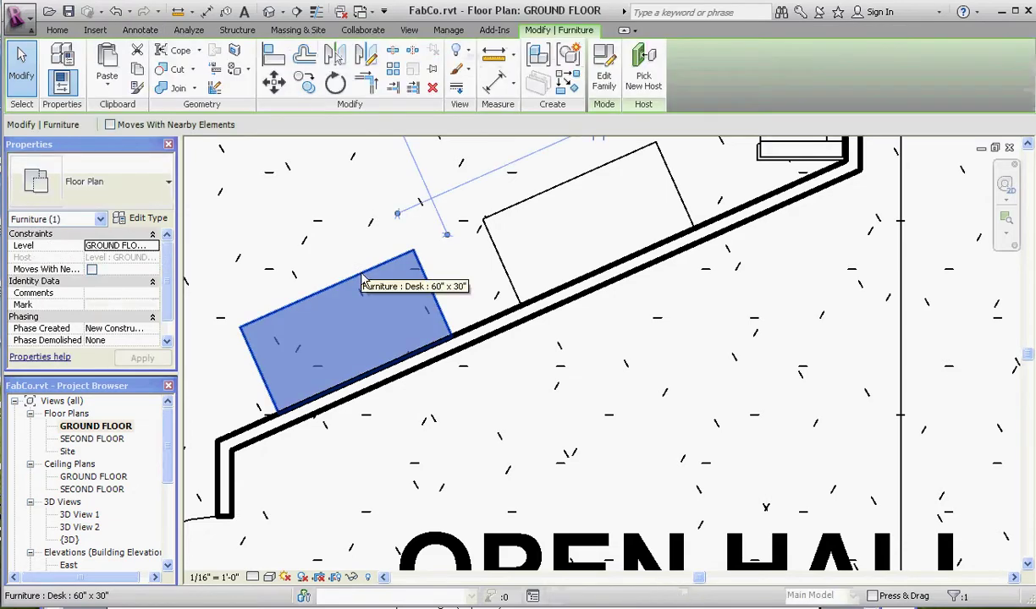
left_click_drag(362, 280, 289, 231)
left_click(527, 208)
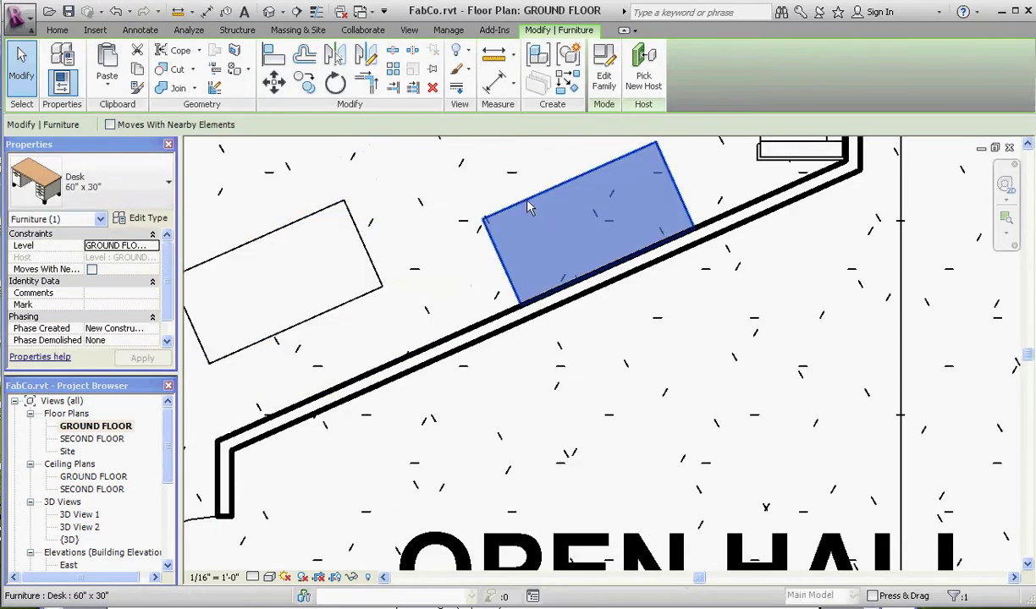
left_click_drag(527, 207, 385, 185)
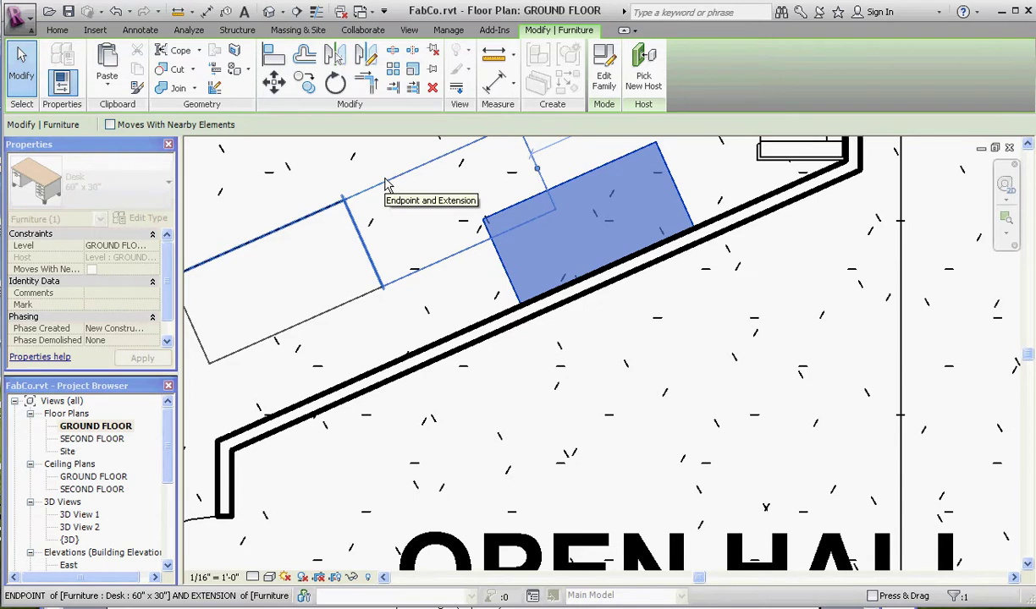
mouse_move(385, 184)
left_mouse_down()
mouse_move(427, 172)
mouse_move(413, 178)
mouse_move(382, 161)
mouse_move(381, 196)
mouse_move(418, 176)
mouse_move(394, 188)
left_mouse_up()
Lock the desks' shared-edge and lower-edge alignment constraints.
scroll(411, 319, "down", 1)
scroll(411, 319, "up", 1)
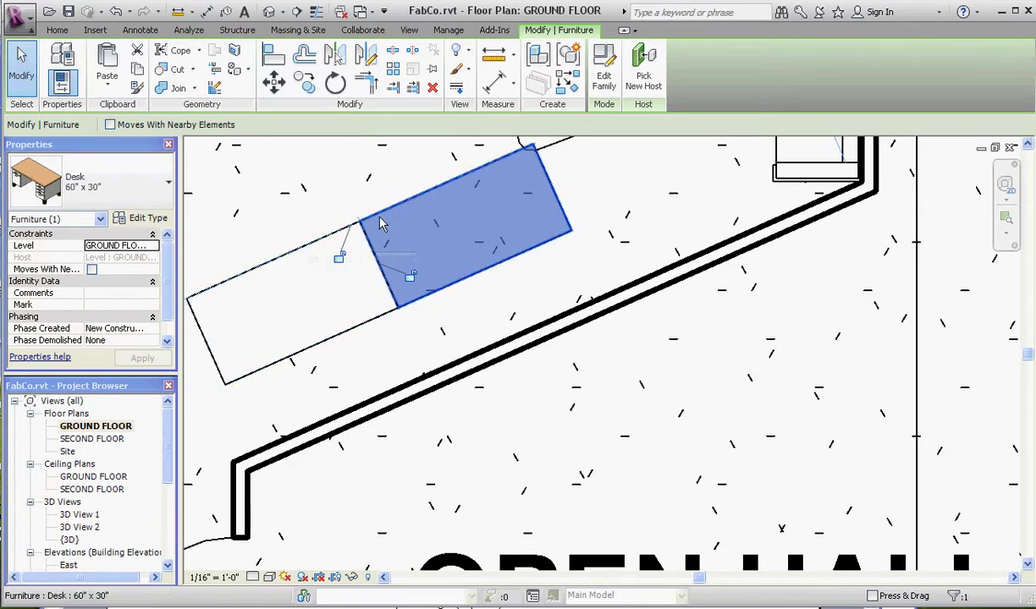
left_click(339, 257)
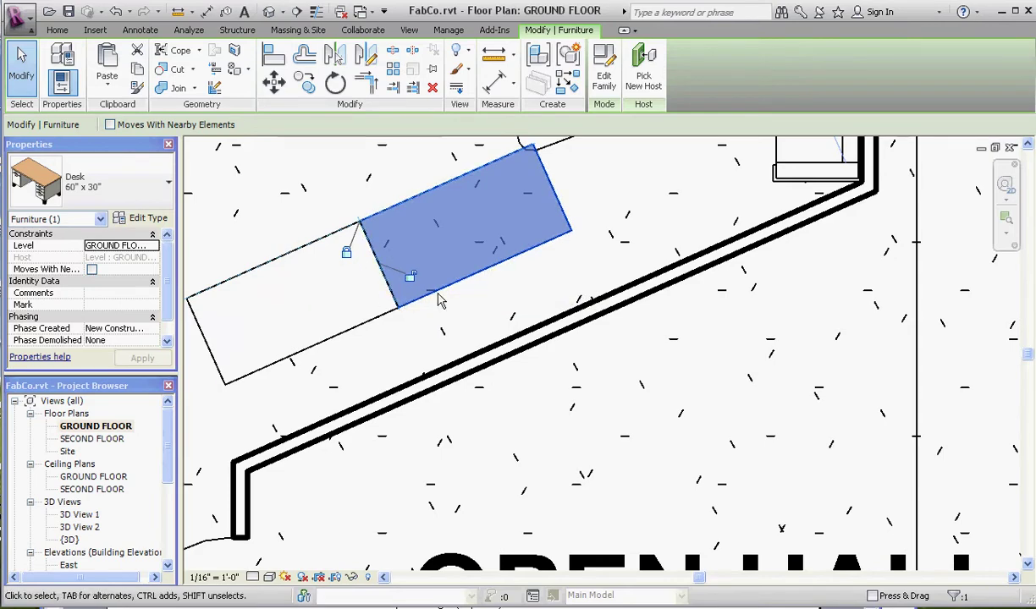
left_click(410, 277)
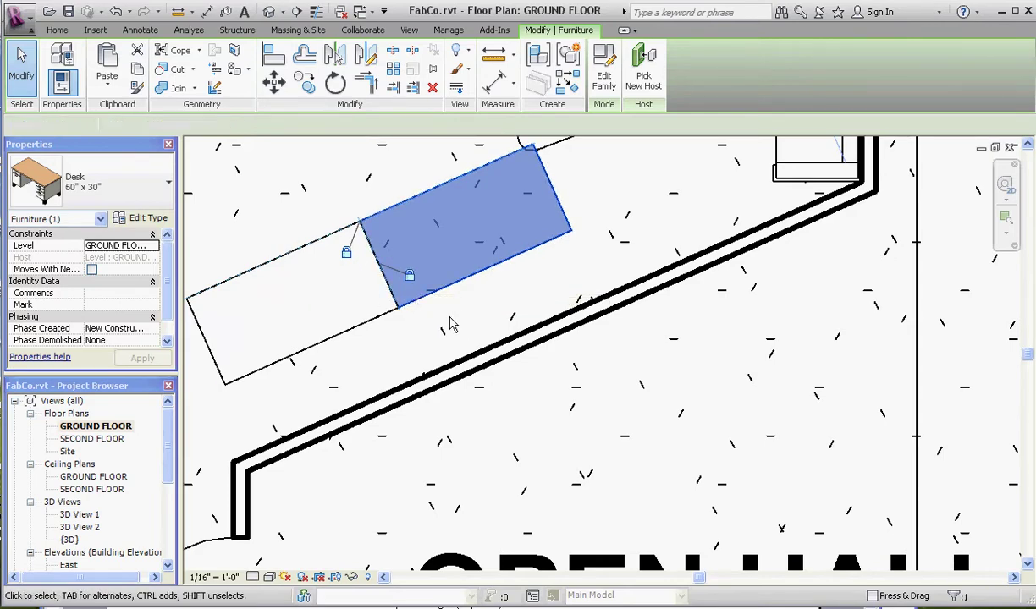
Pull the right-hand desk down against the angled wall and nudge it into place with arrow keys.
left_click(449, 324)
scroll(340, 374, "down", 3)
left_click(420, 316)
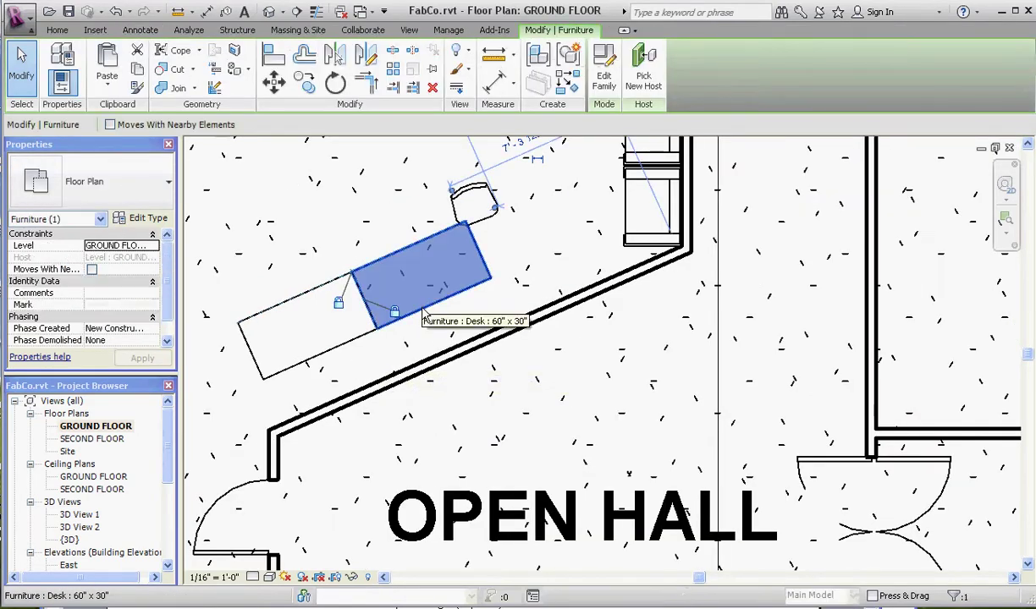
left_click_drag(423, 320, 425, 356)
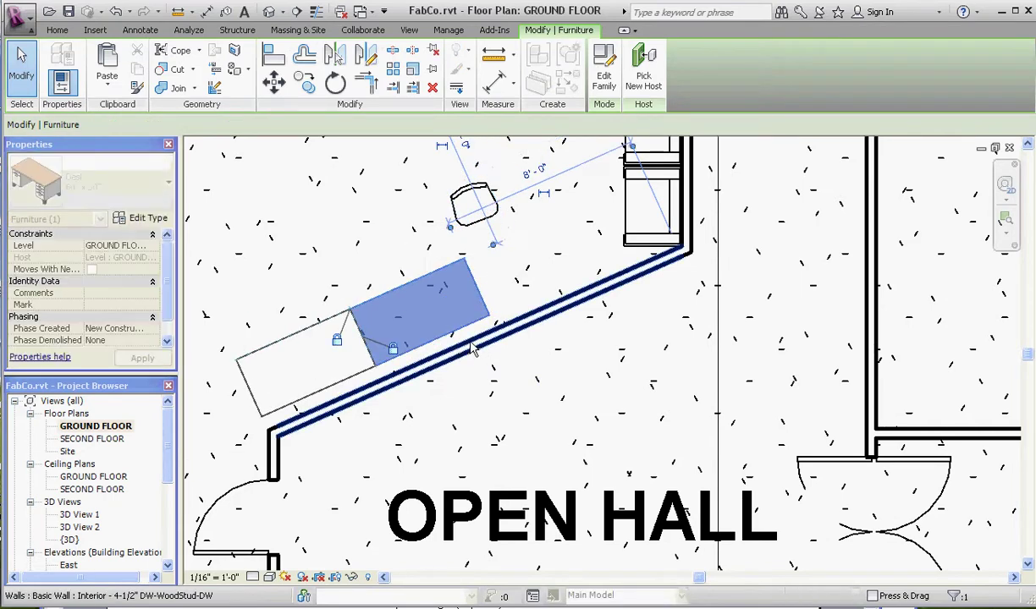
scroll(345, 391, "up", 2)
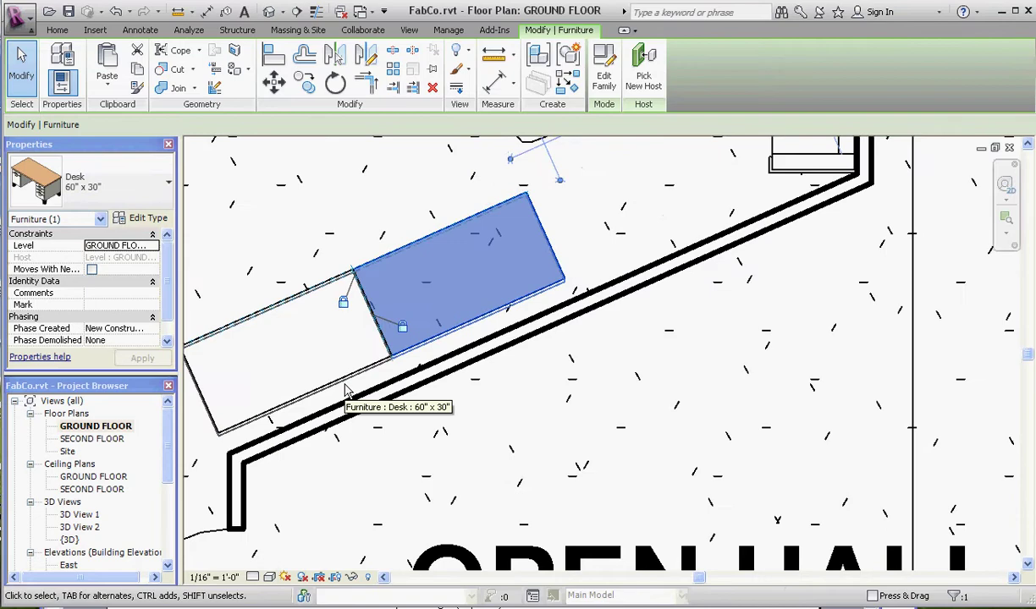
key("Down")
key("Down")
key("Down")
key("Down")
key("Down")
key("Right")
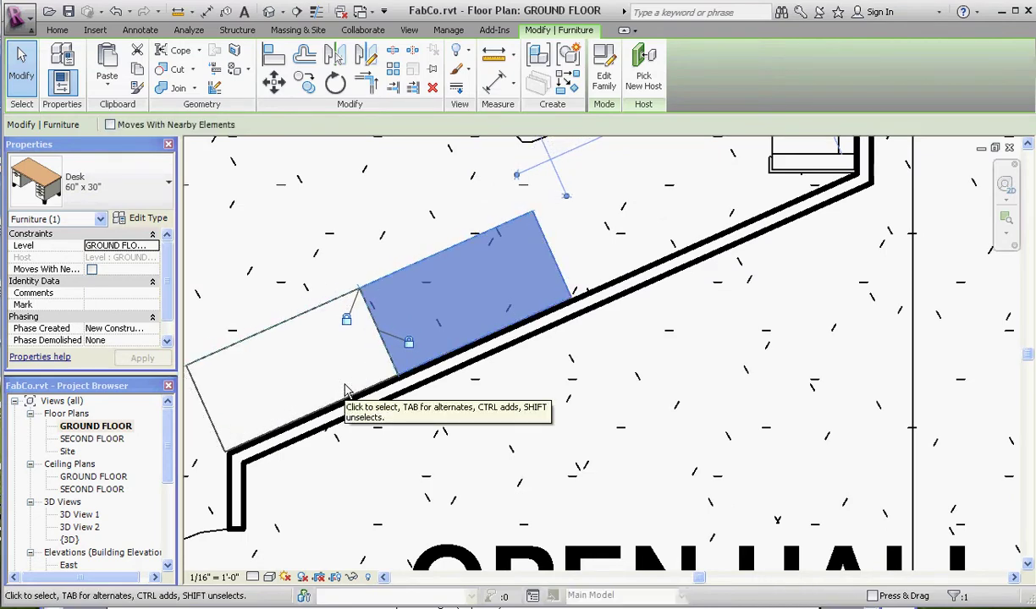
key("Right")
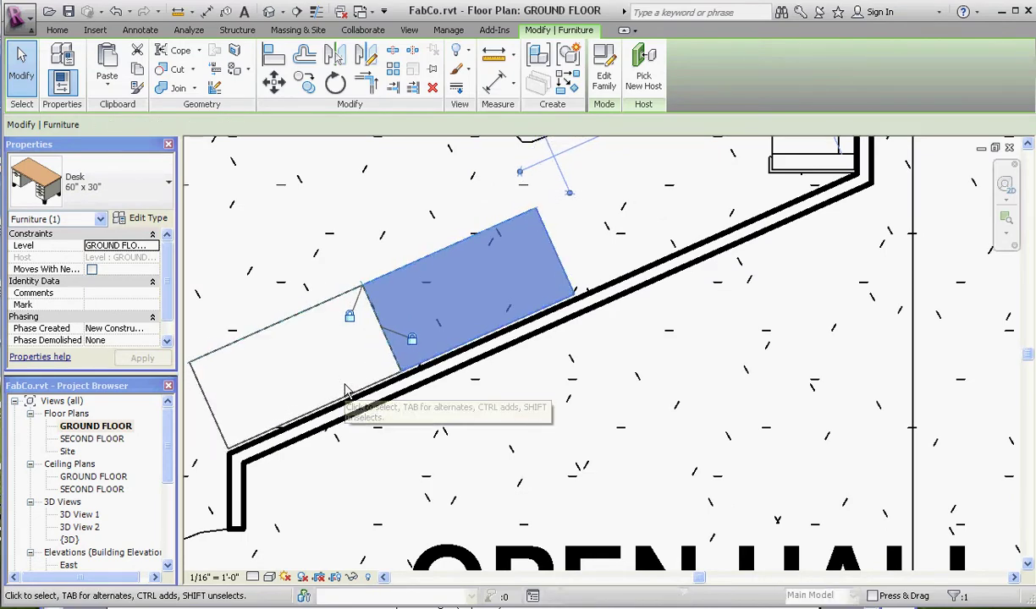
key("Up")
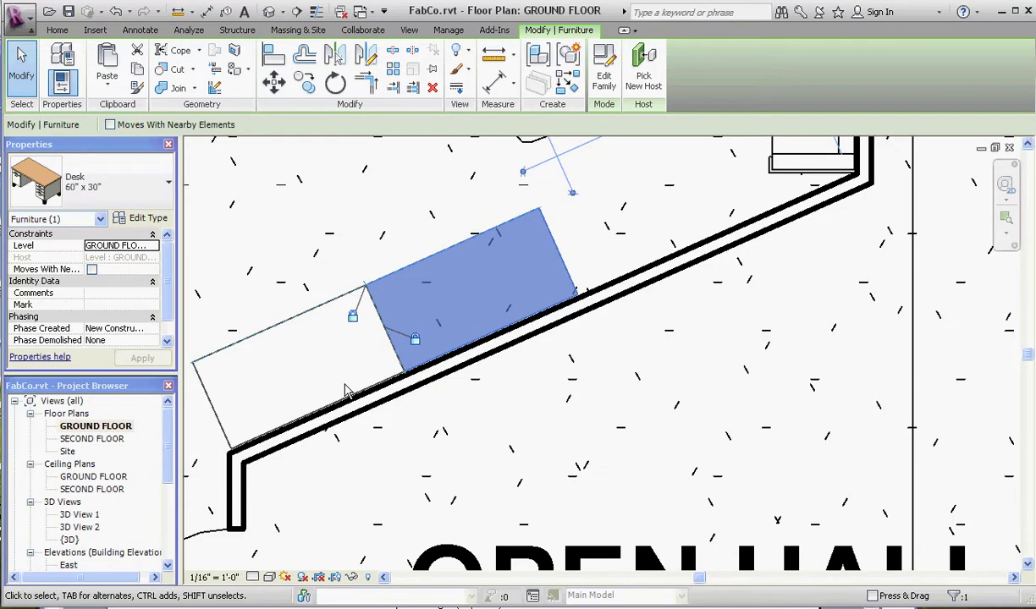
Slide the desk up along the angled wall until it sits end to end with its neighbour.
left_click(335, 231)
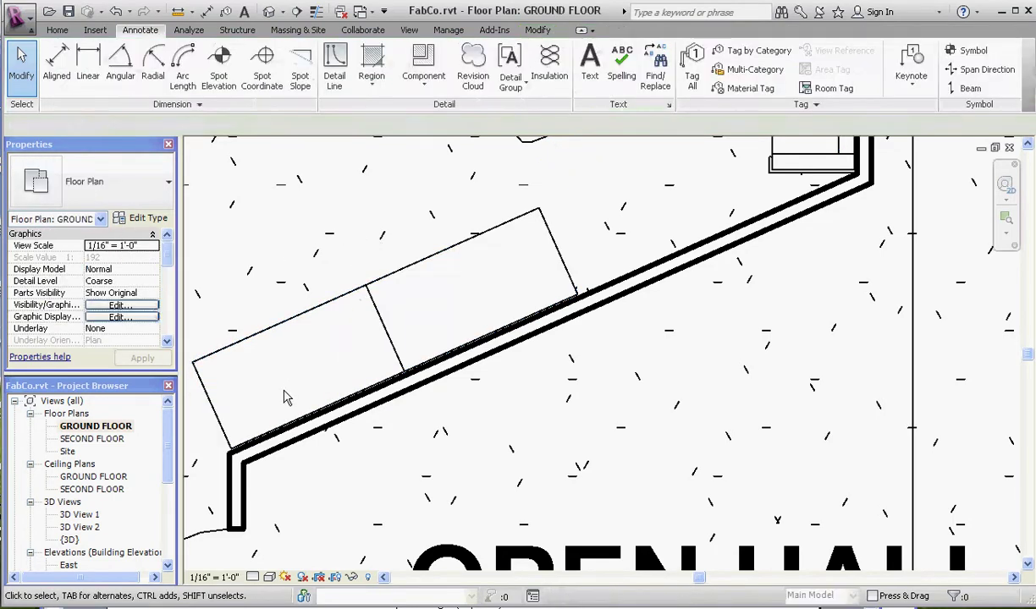
scroll(373, 316, "down", 1)
left_click(391, 294)
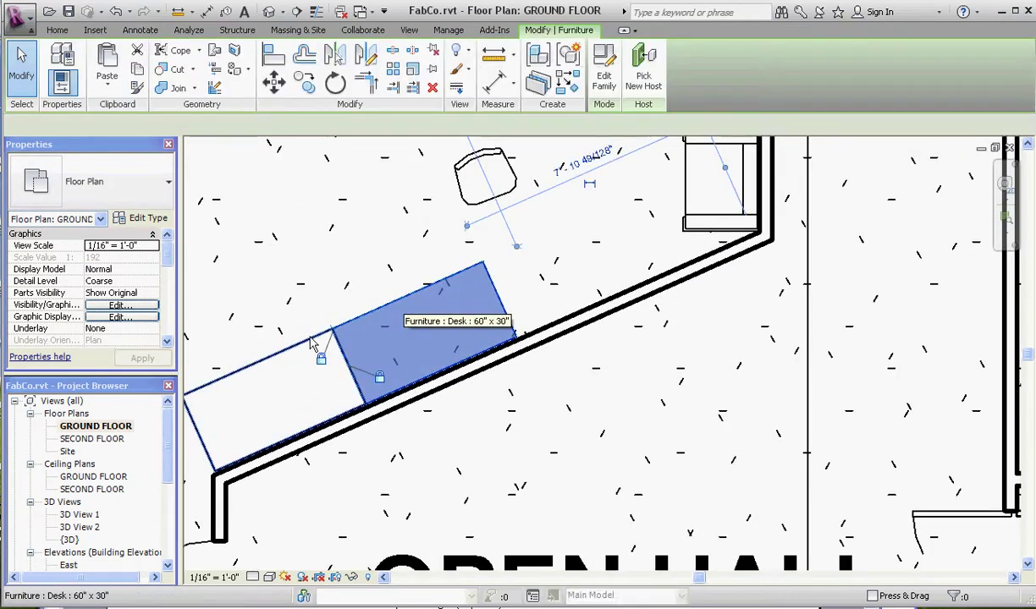
scroll(279, 308, "down", 3)
scroll(359, 310, "up", 3)
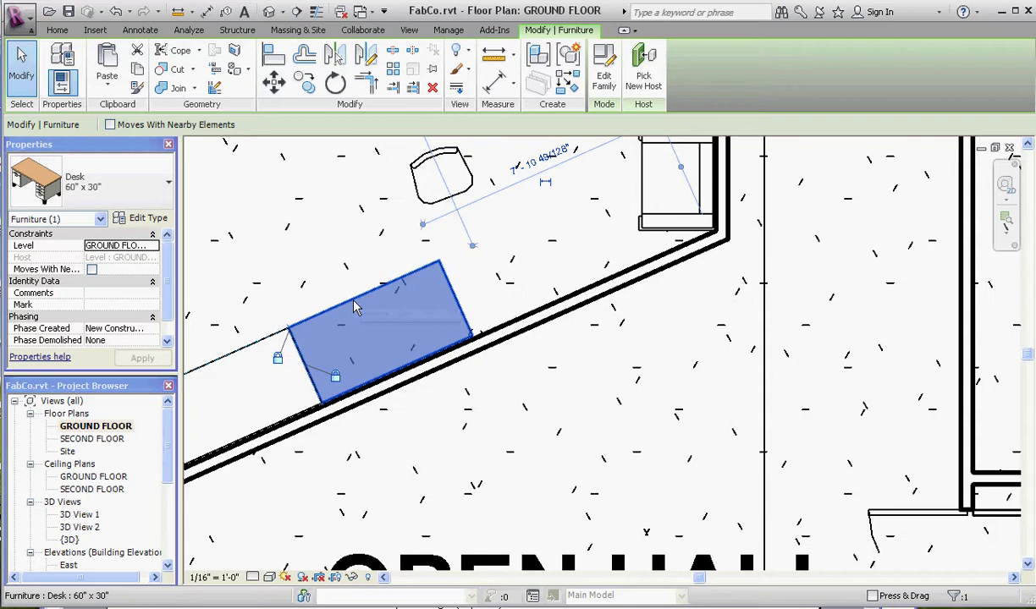
left_click_drag(356, 309, 508, 242)
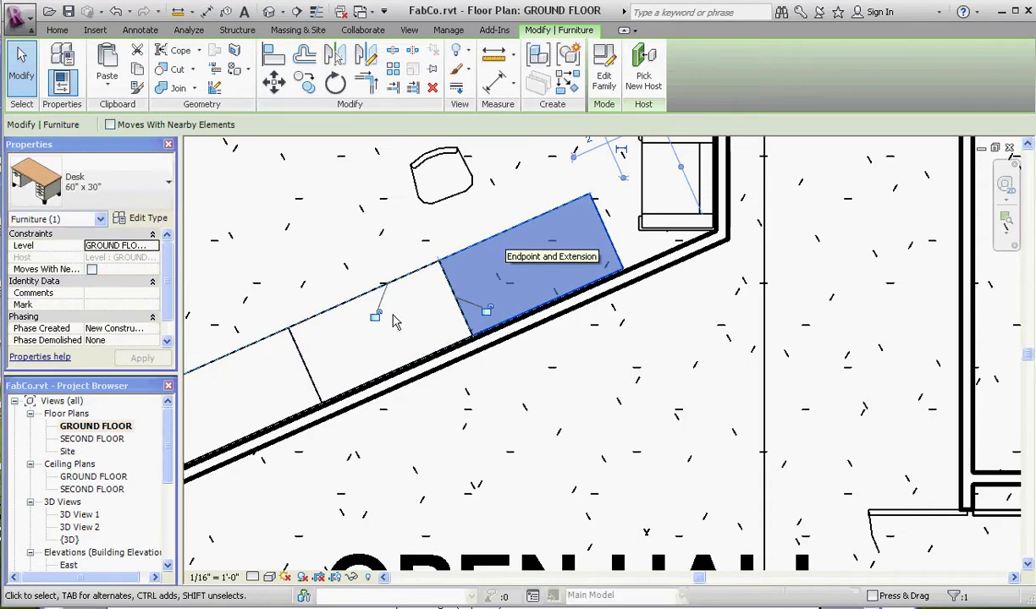
Copy the desk chair twice to place two more chairs behind the reception desks.
left_click(518, 411)
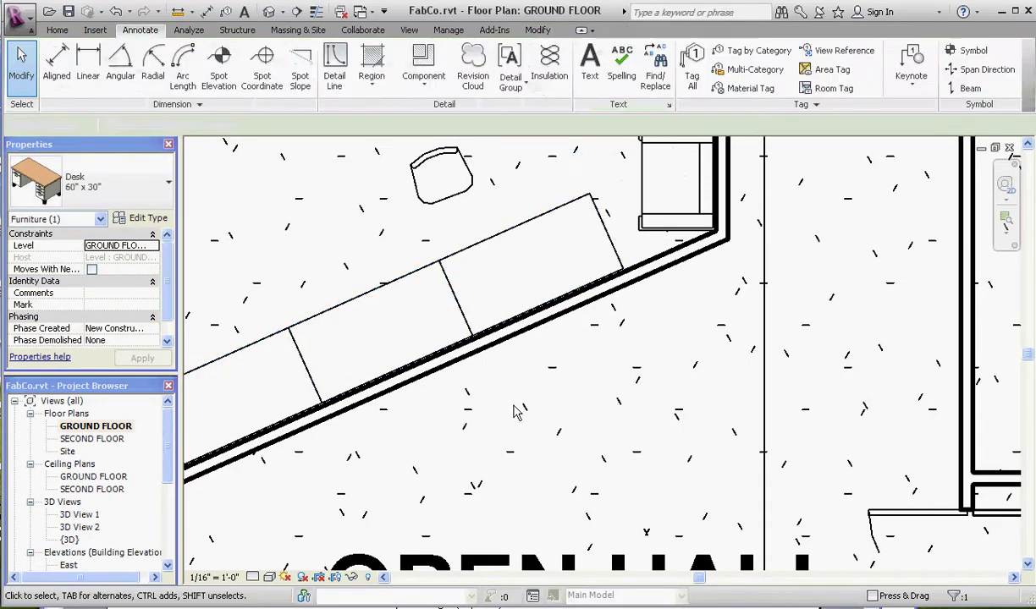
scroll(518, 411, "down", 2)
middle_click_drag(381, 257, 485, 333)
left_click(495, 315)
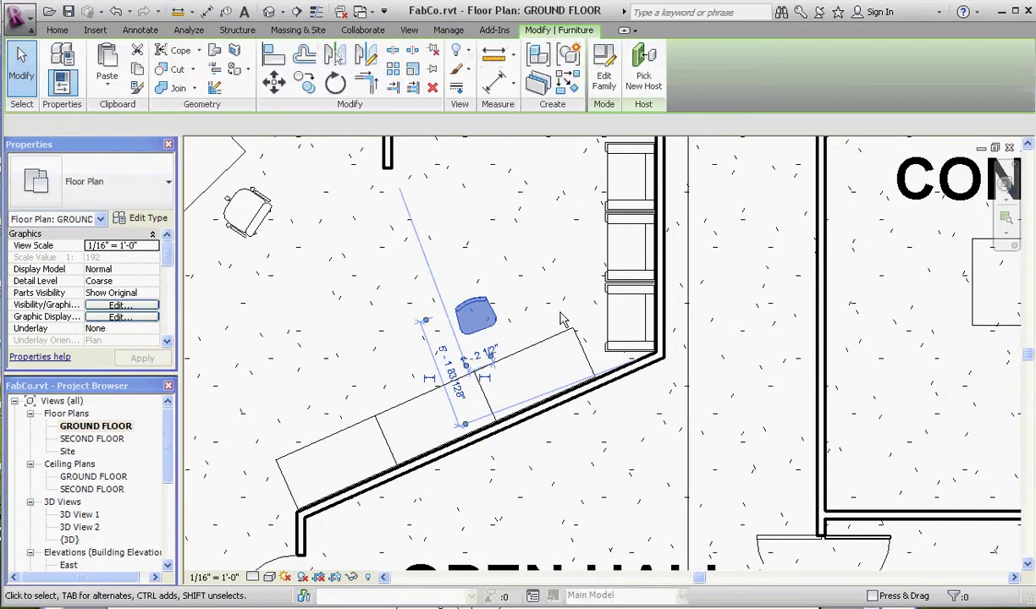
left_click(306, 83)
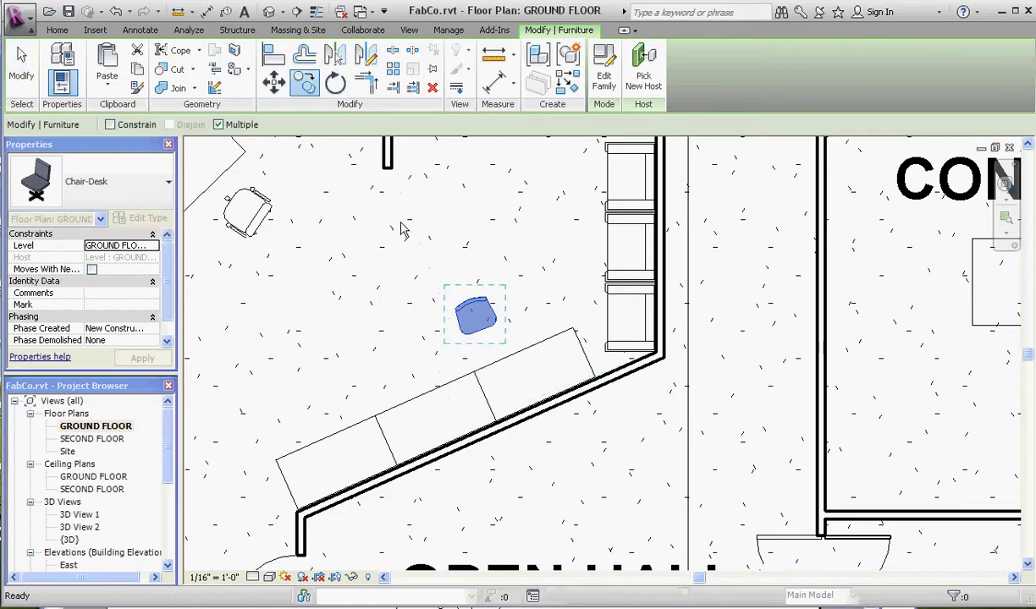
left_click(491, 306)
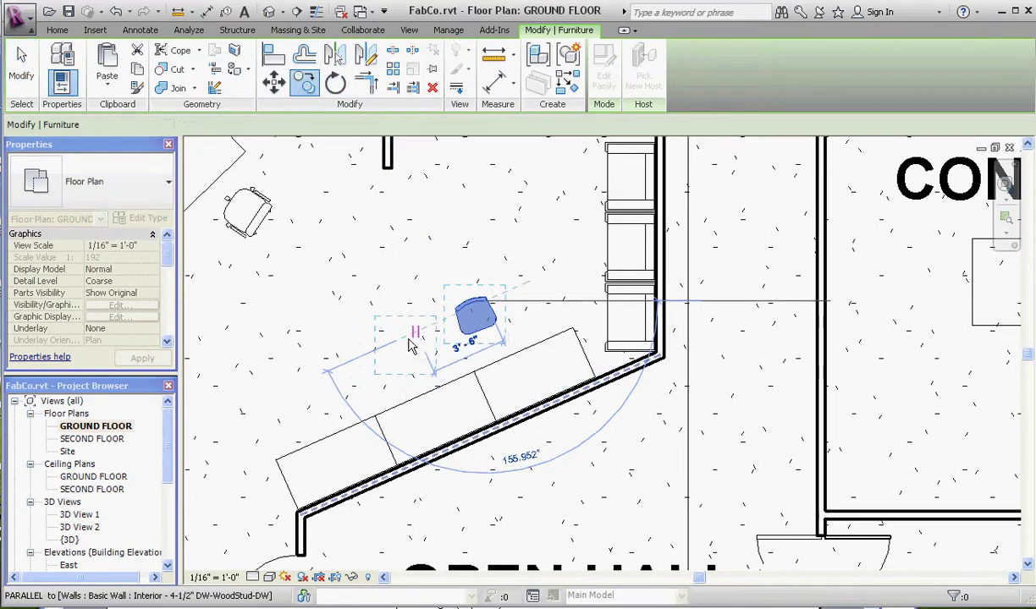
left_click(421, 339)
left_click(360, 377)
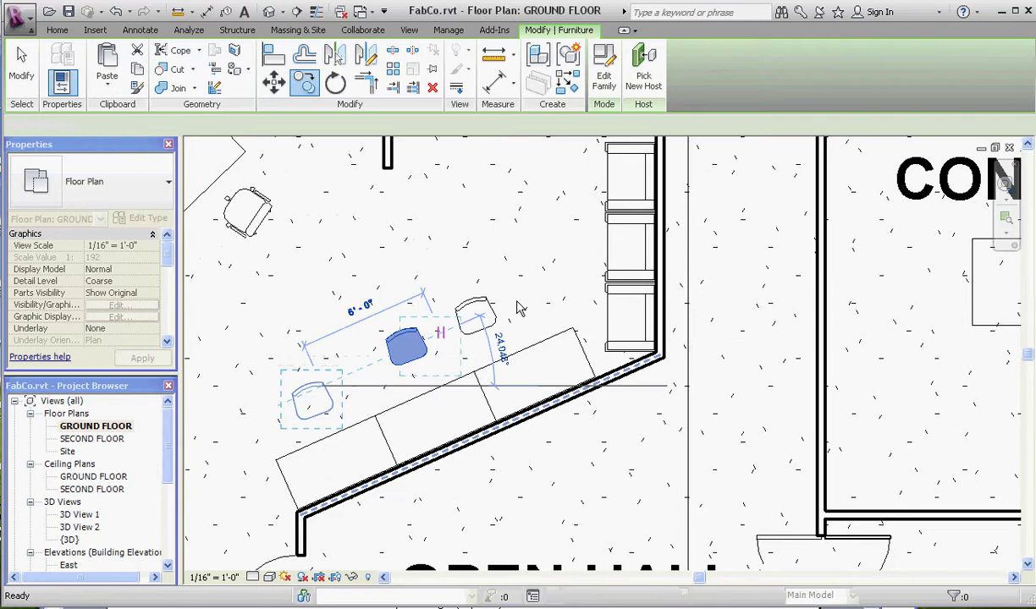
key("Escape")
Shift the original desk chair right so it sits behind its desk.
left_click(475, 312)
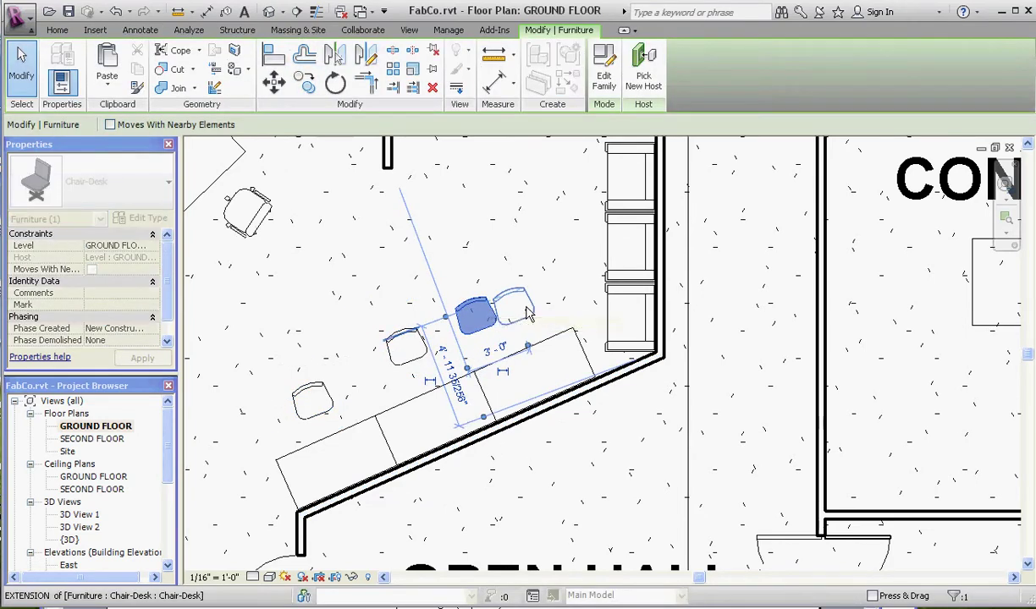
left_click_drag(476, 315, 516, 304)
key("Escape")
scroll(245, 222, "down", 4)
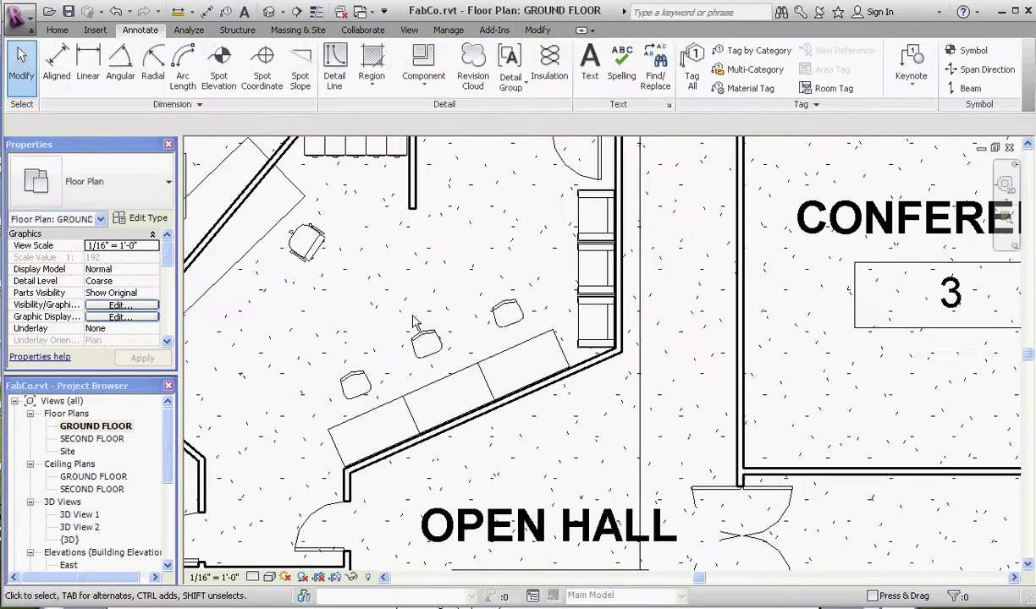
scroll(347, 280, "up", 1)
Move the executive chair down beside the entry counter, undoing an extra chair copy.
left_click(347, 279)
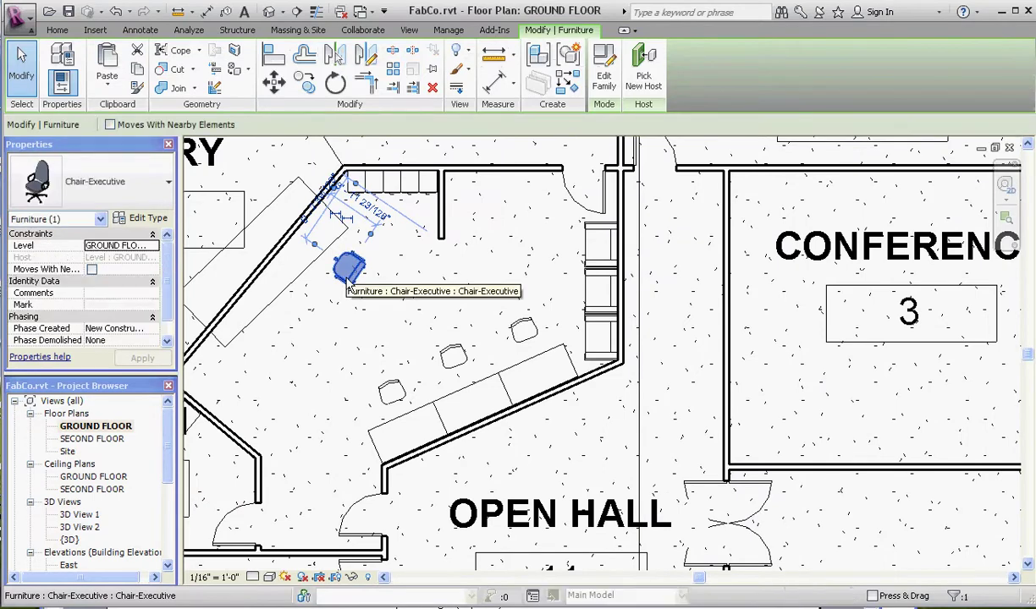
left_click_drag(347, 280, 287, 340)
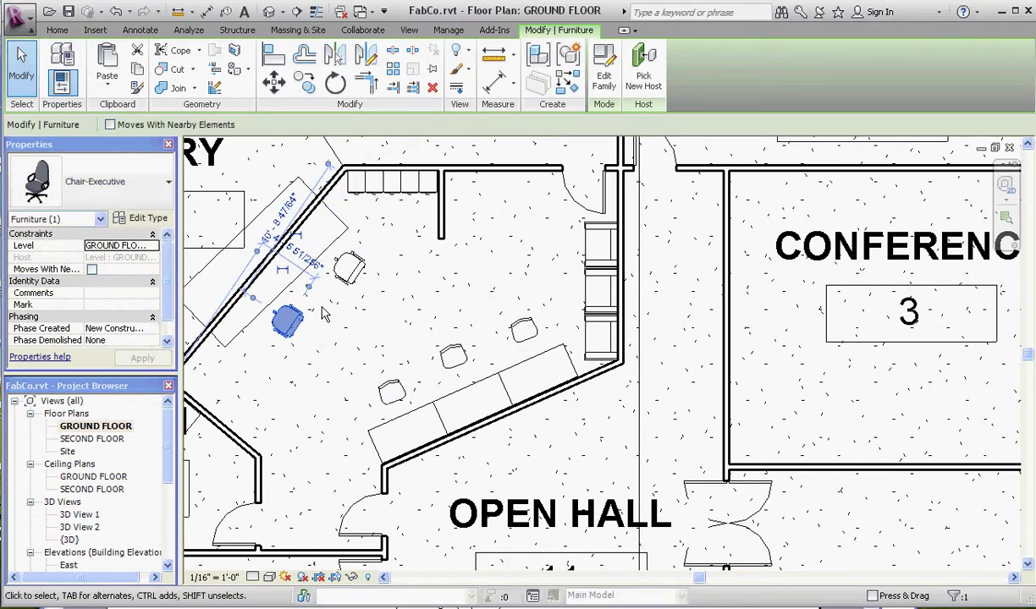
mouse_move(293, 327)
left_mouse_down()
mouse_move(343, 309)
mouse_move(330, 357)
mouse_move(323, 345)
left_mouse_up()
key("Escape")
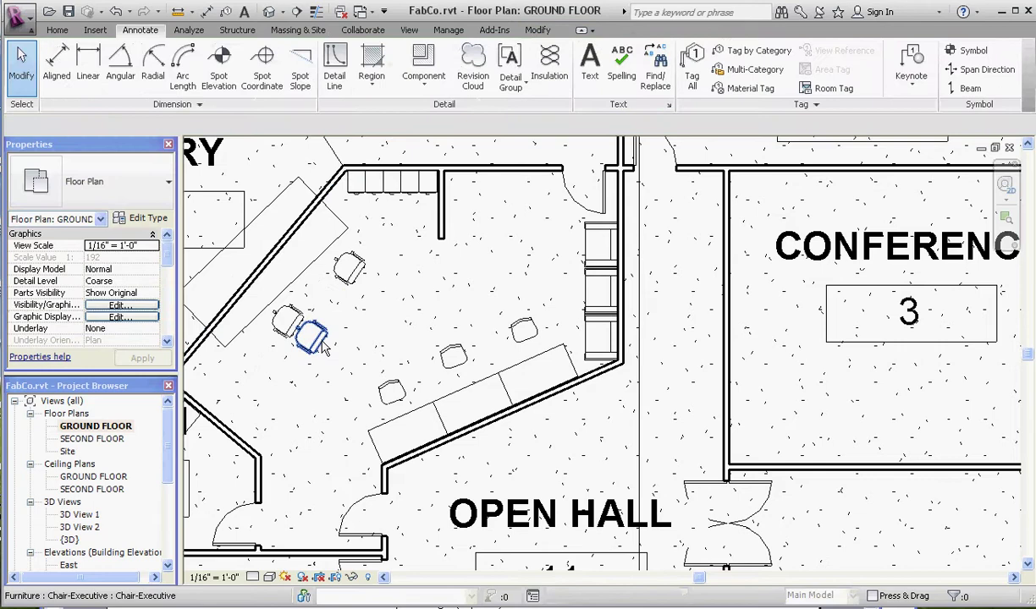
left_click(321, 343)
key("ctrl+z")
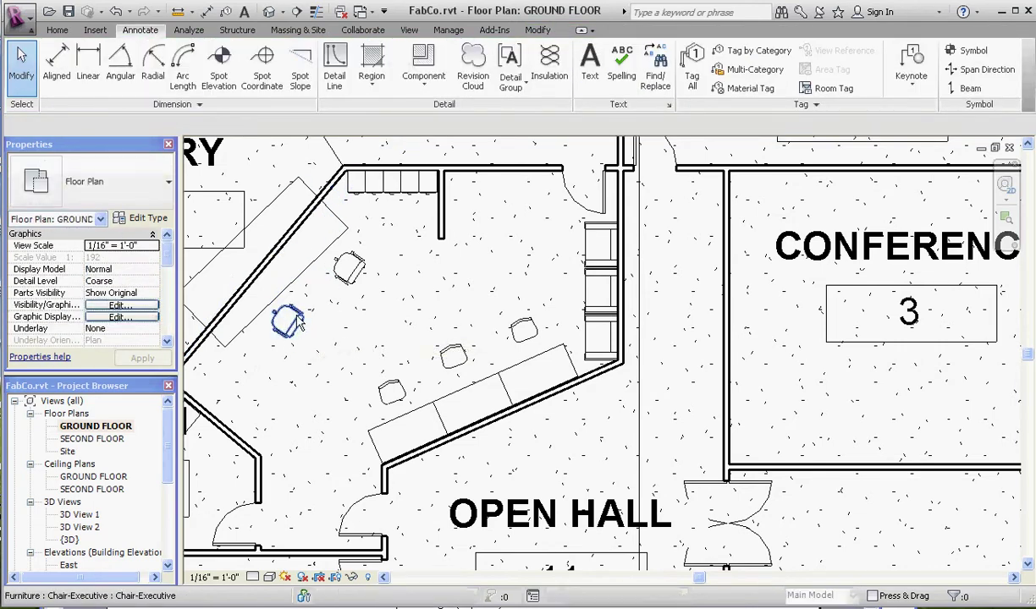
Rotate the executive chair to its new angle by the entry counter.
left_click(287, 322)
left_click(335, 82)
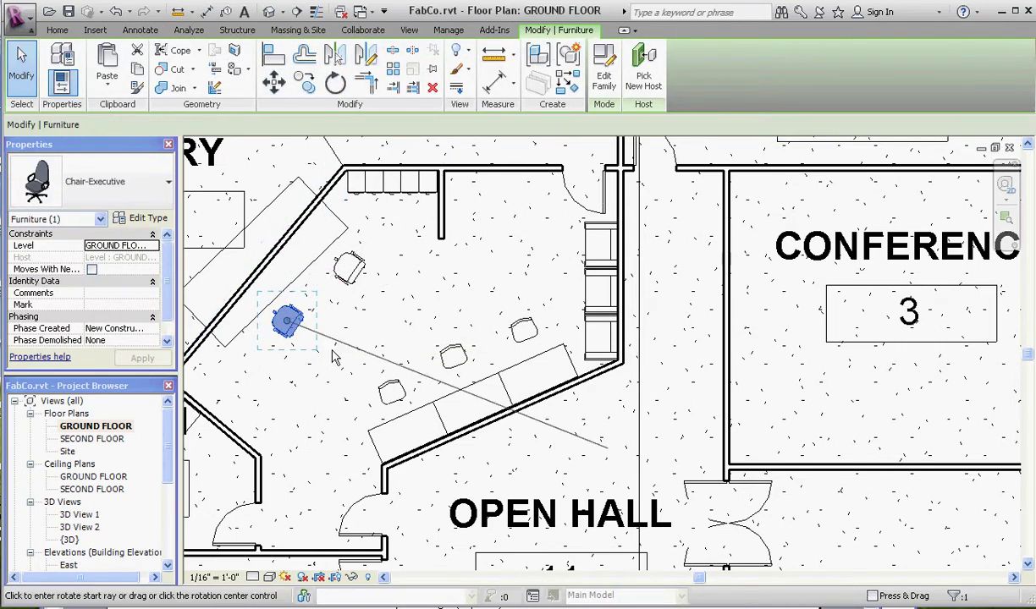
left_click(421, 410)
left_click(376, 429)
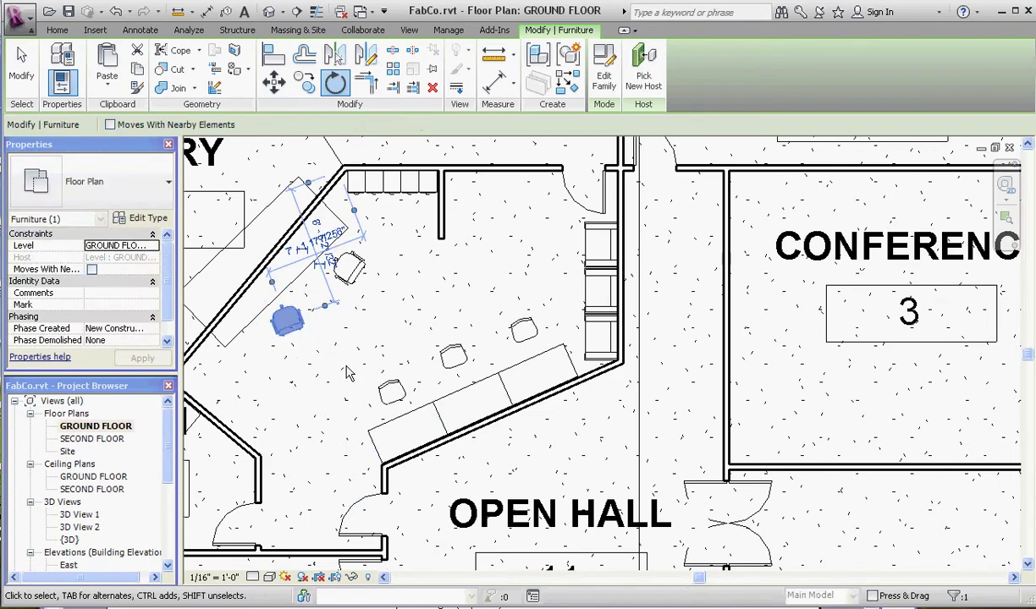
left_click(252, 388)
scroll(301, 326, "down", 3)
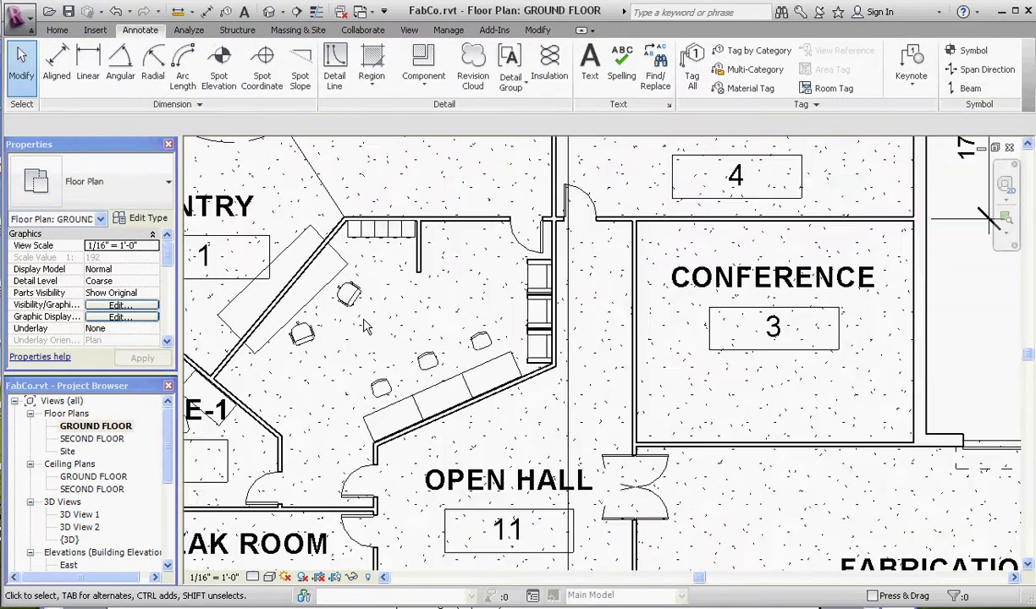
scroll(298, 326, "up", 3)
scroll(298, 326, "down", 3)
scroll(265, 368, "up", 4)
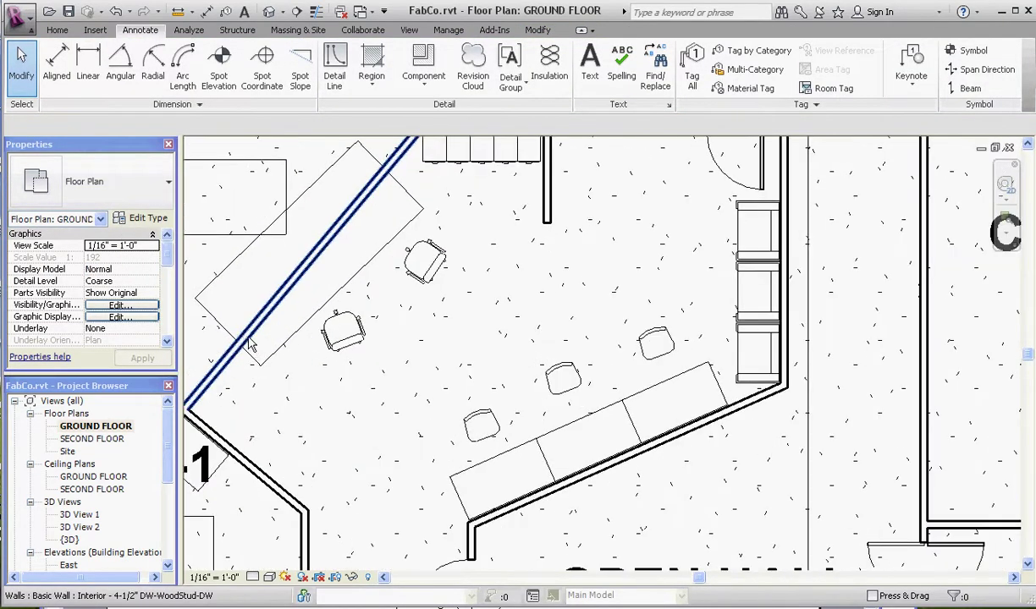
scroll(330, 326, "down", 2)
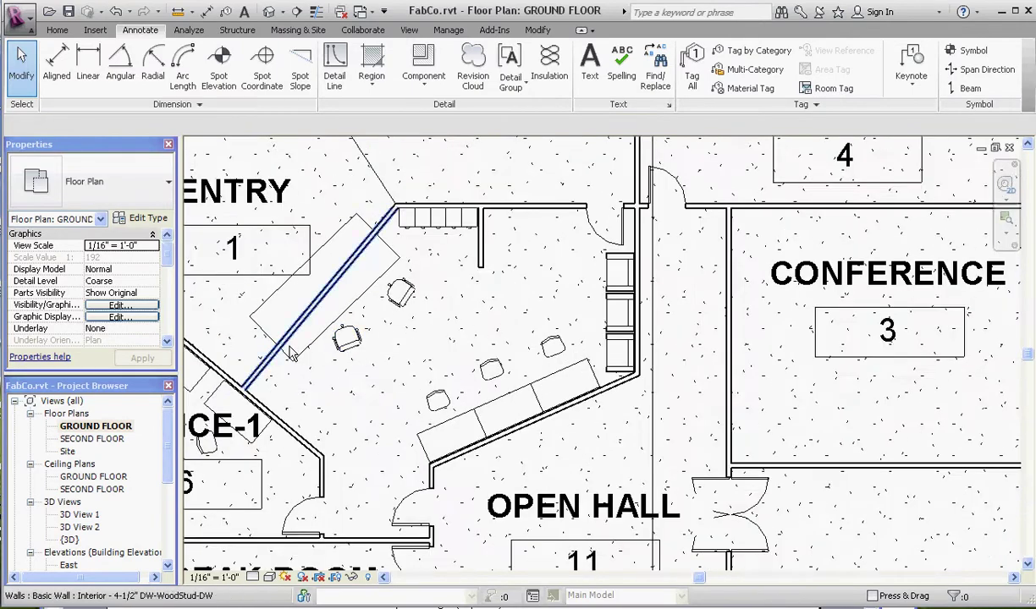
scroll(335, 342, "down", 3)
scroll(465, 358, "up", 3)
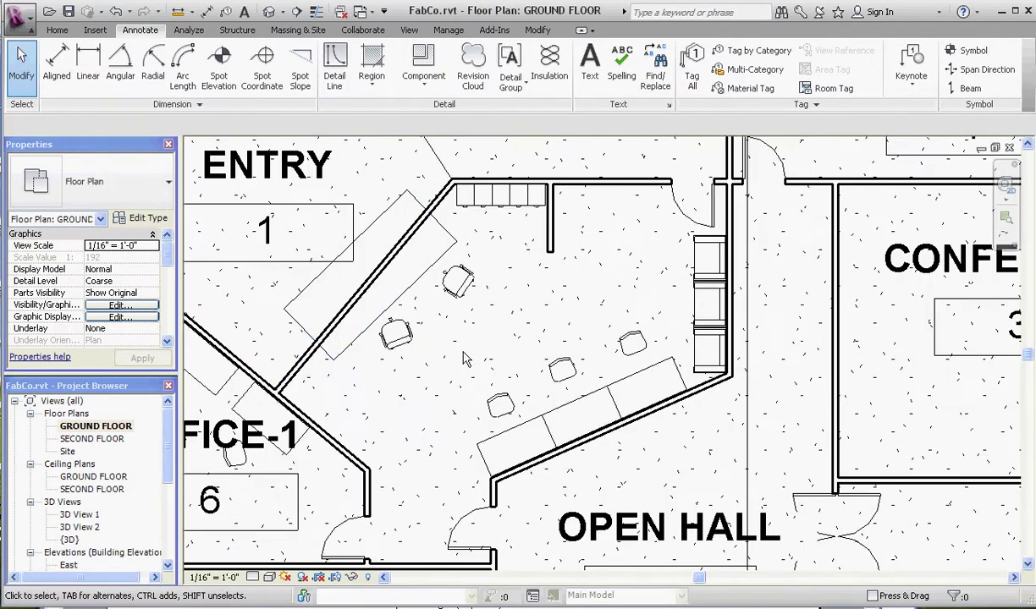
scroll(338, 347, "down", 3)
scroll(370, 360, "up", 3)
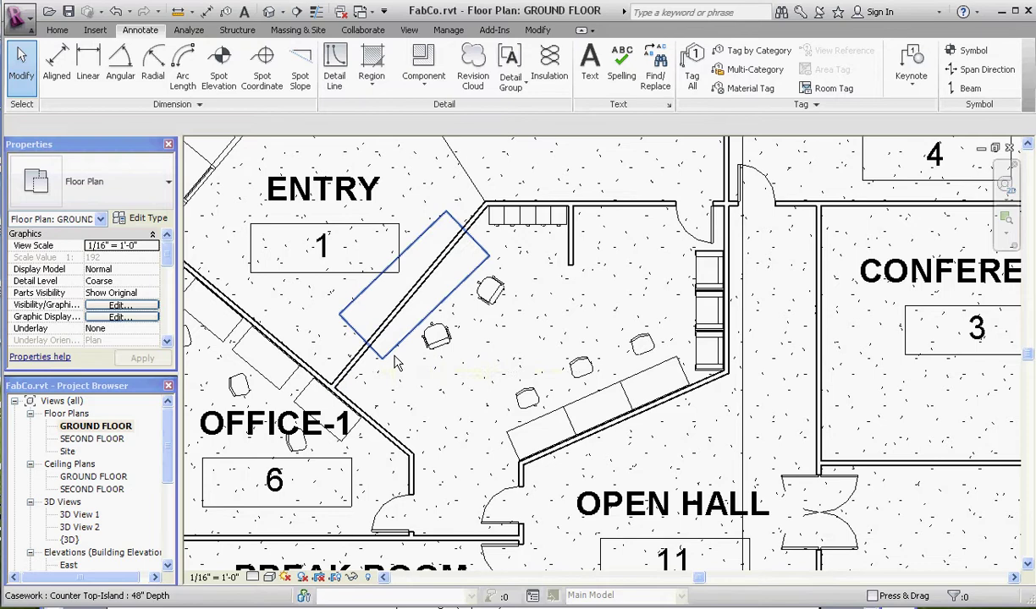
scroll(415, 338, "down", 2)
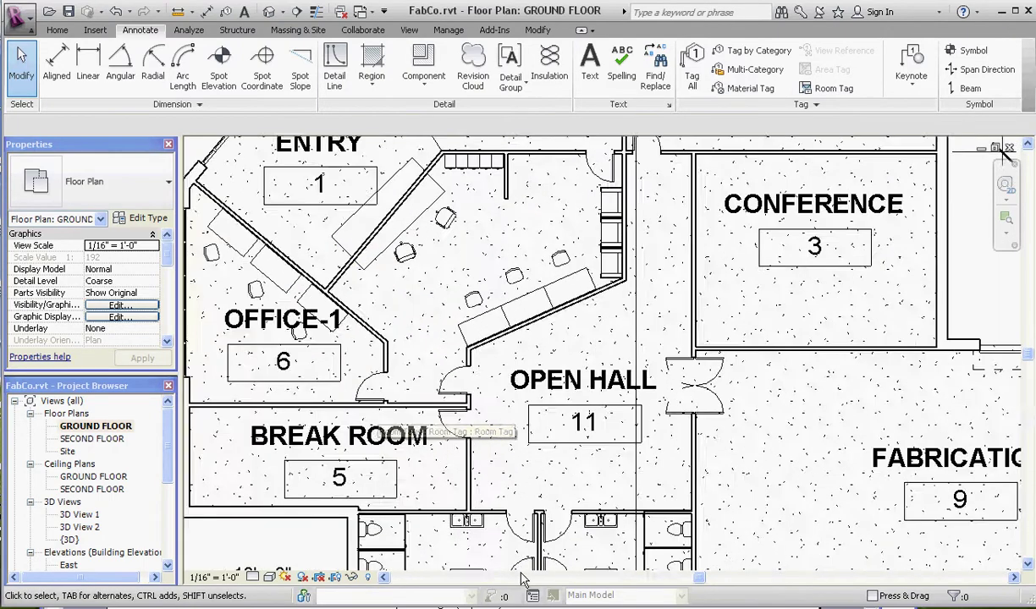
scroll(550, 479, "up", 2)
scroll(470, 343, "up", 2)
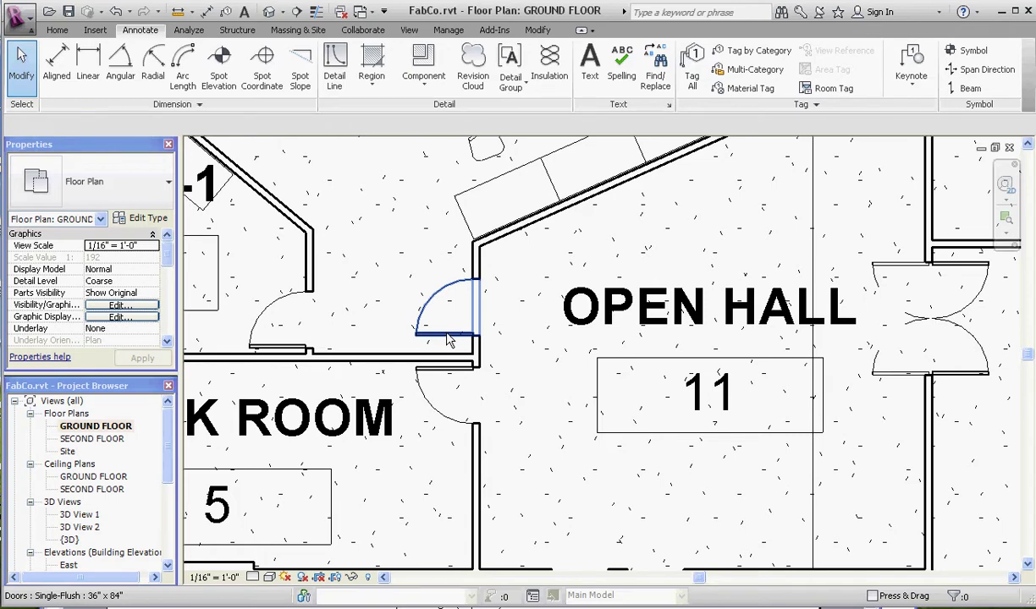
Offset the single-flush door beside the Open Hall 2' 0" from its adjoining wall.
left_click(448, 338)
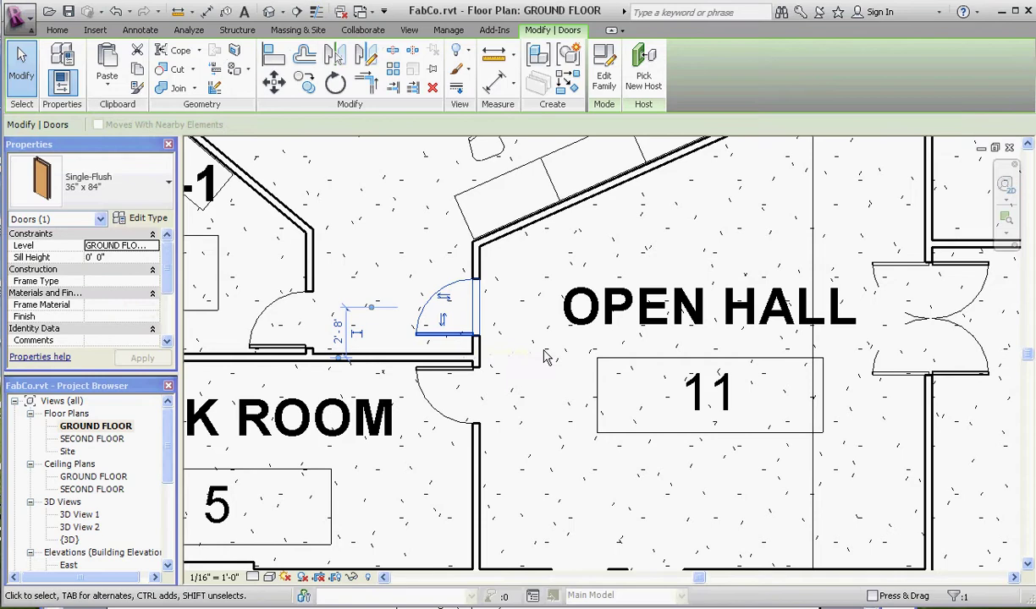
left_click(338, 330)
type("2")
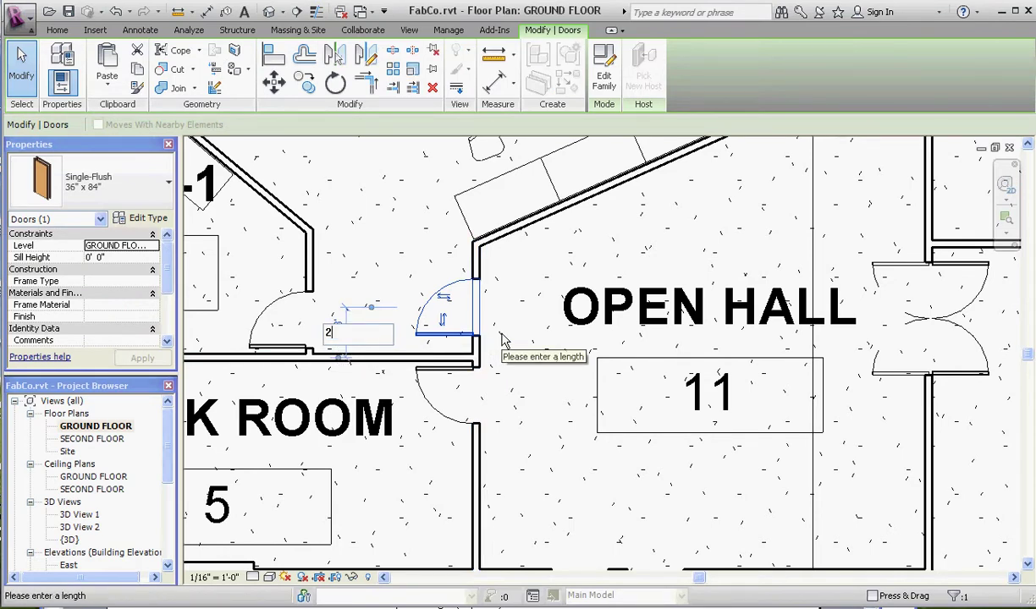
key("Return")
key("Escape")
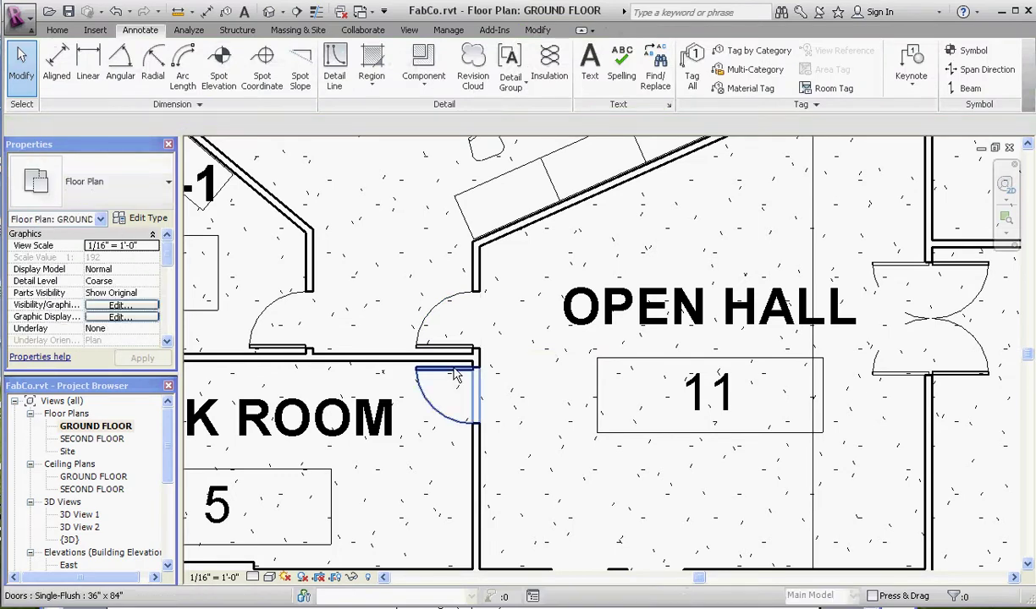
left_click(445, 396)
key("Escape")
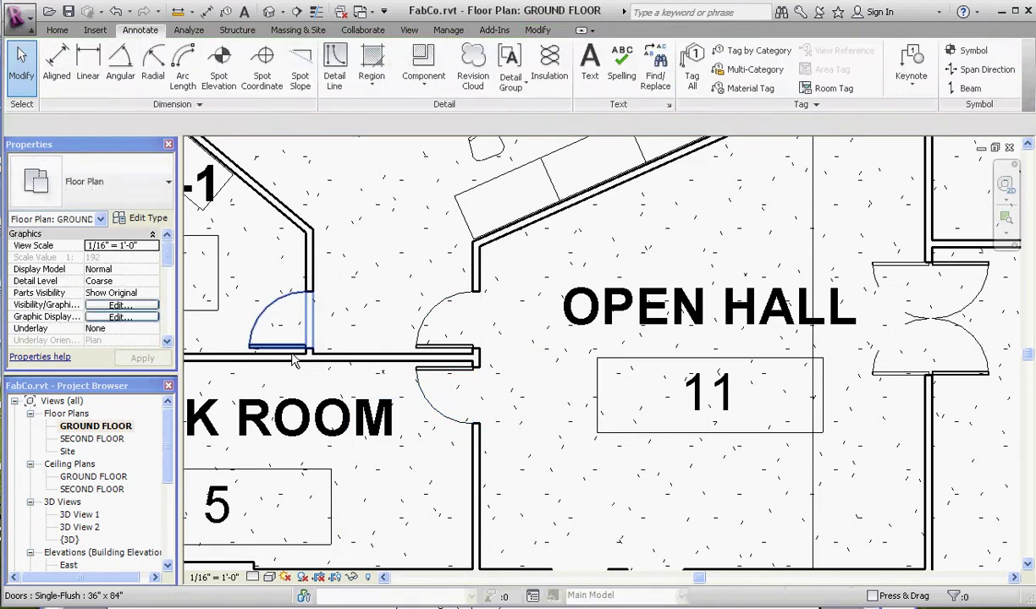
left_click(295, 354)
Change the upper restroom door offsets from 2' 0" to 3' from their walls.
scroll(294, 354, "down", 2)
scroll(309, 334, "up", 3)
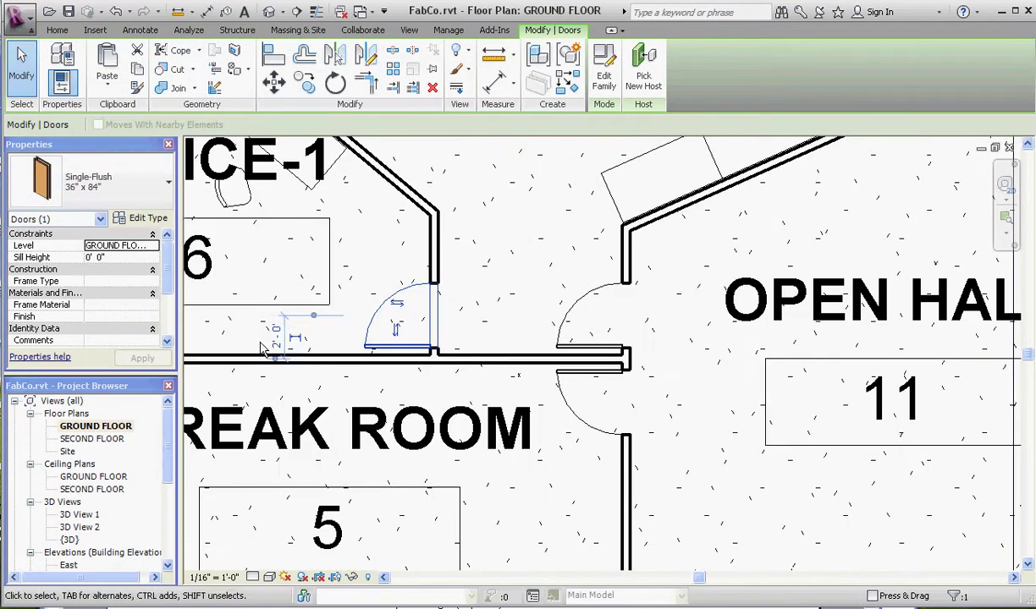
scroll(313, 328, "down", 3)
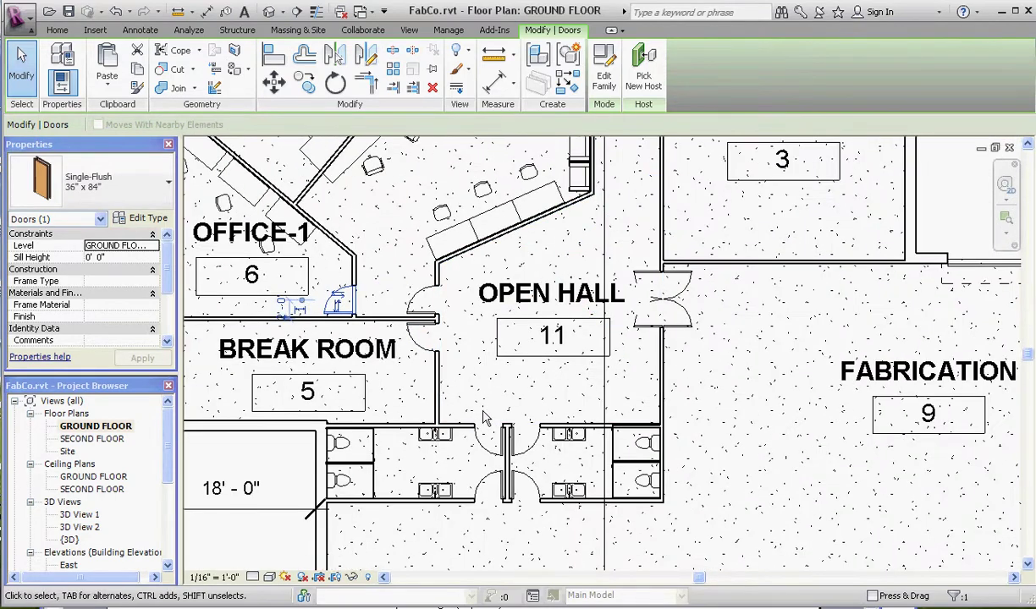
scroll(487, 478, "up", 3)
left_click(500, 410)
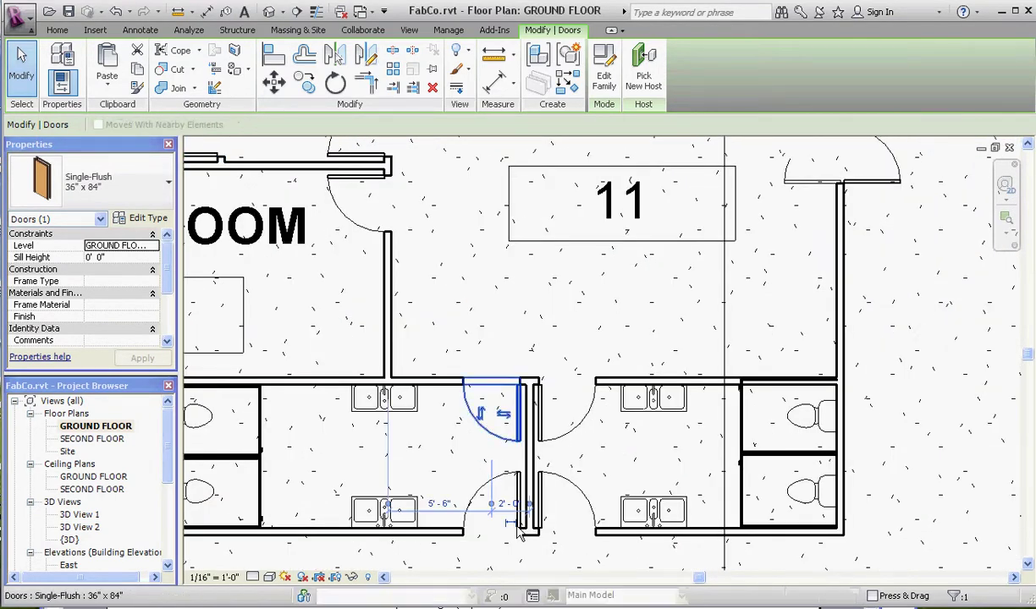
left_click(504, 505)
type("3")
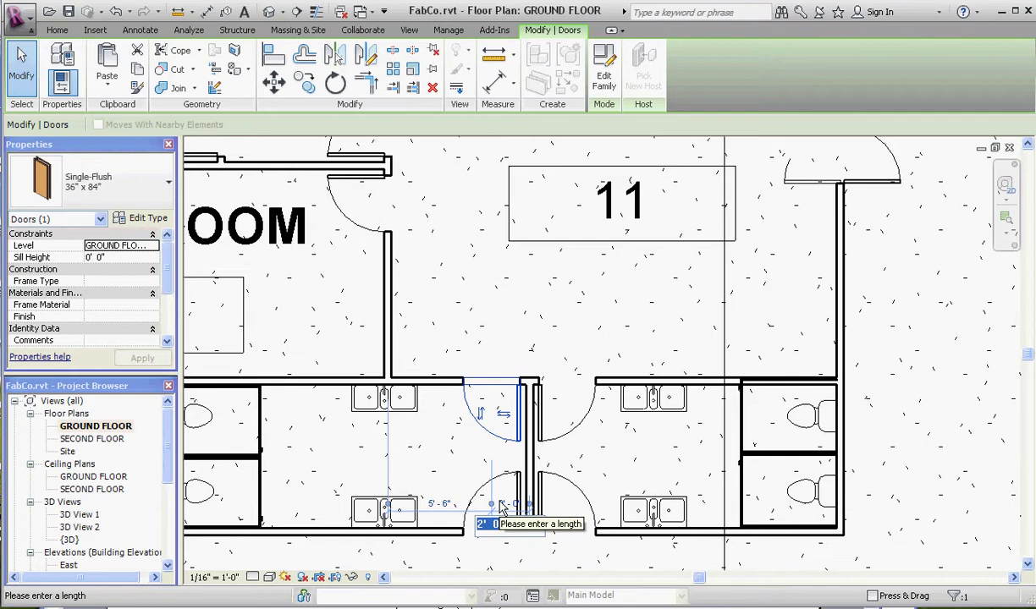
key("Return")
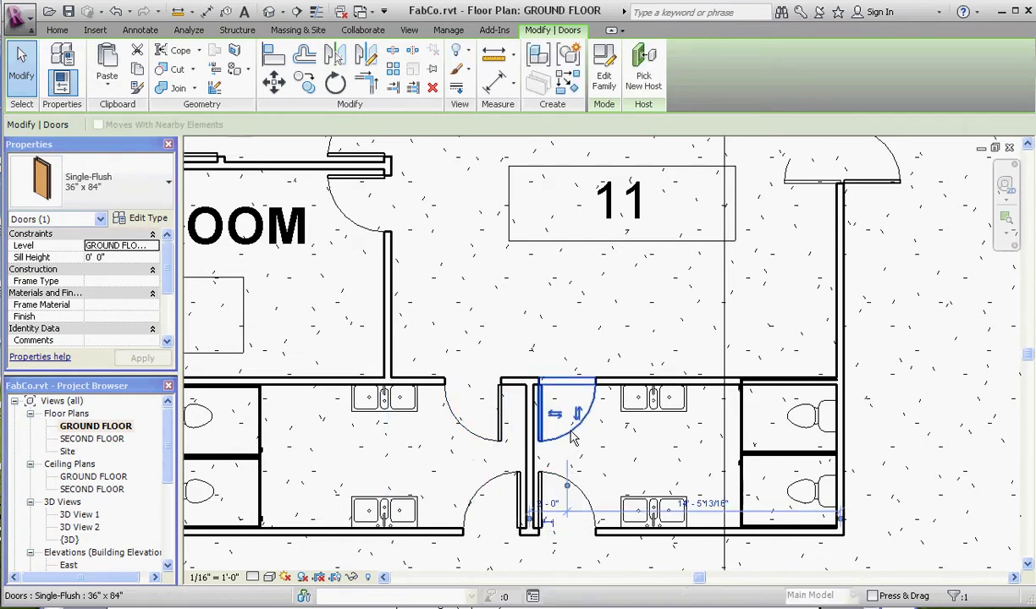
left_click(549, 506)
type("3")
key("Return")
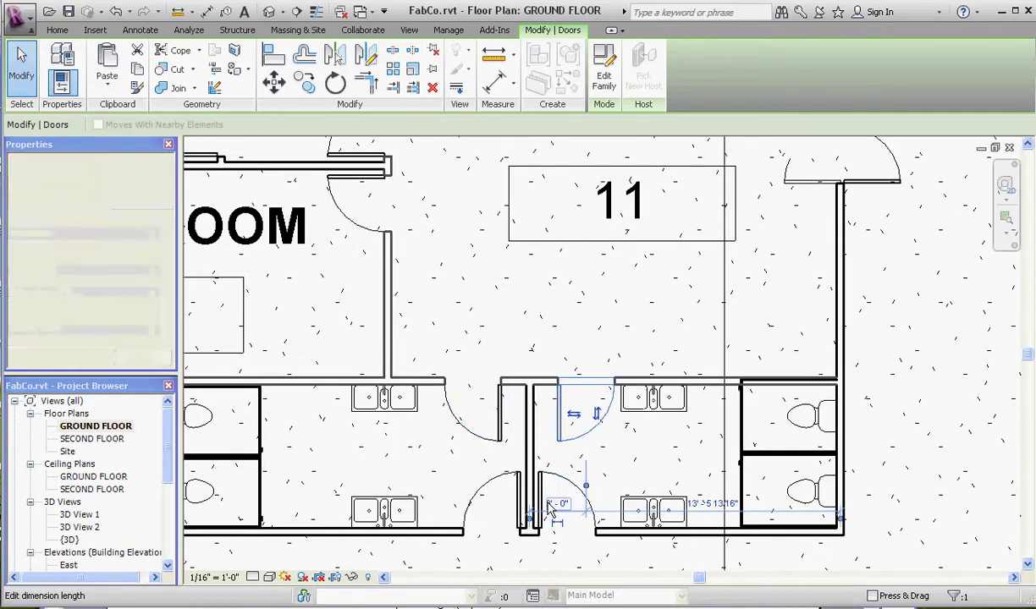
key("Escape")
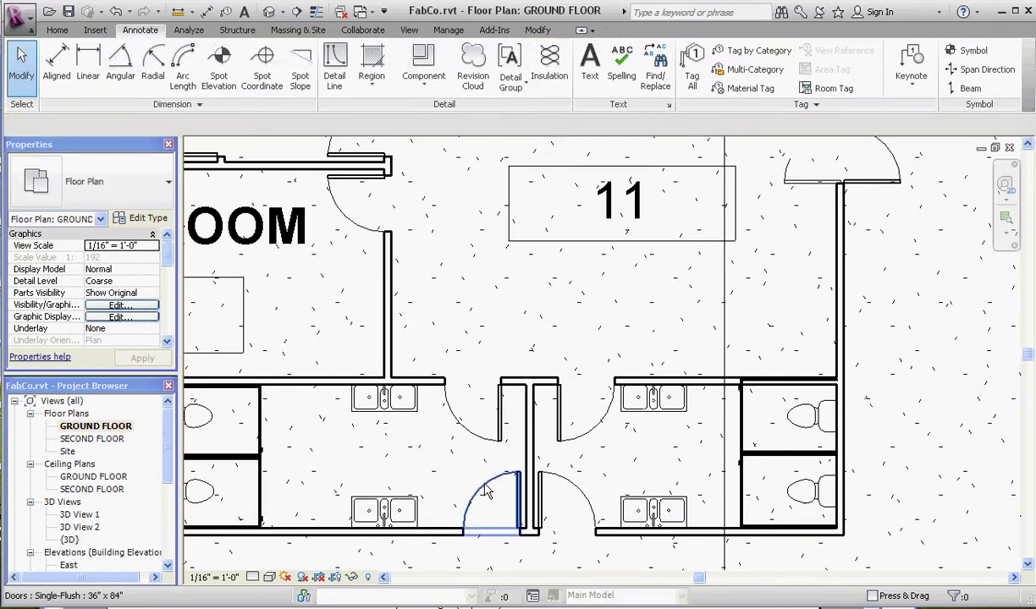
Set the lower-left and lower-right restroom doors 3' from their adjacent walls.
left_click(499, 503)
left_click(510, 396)
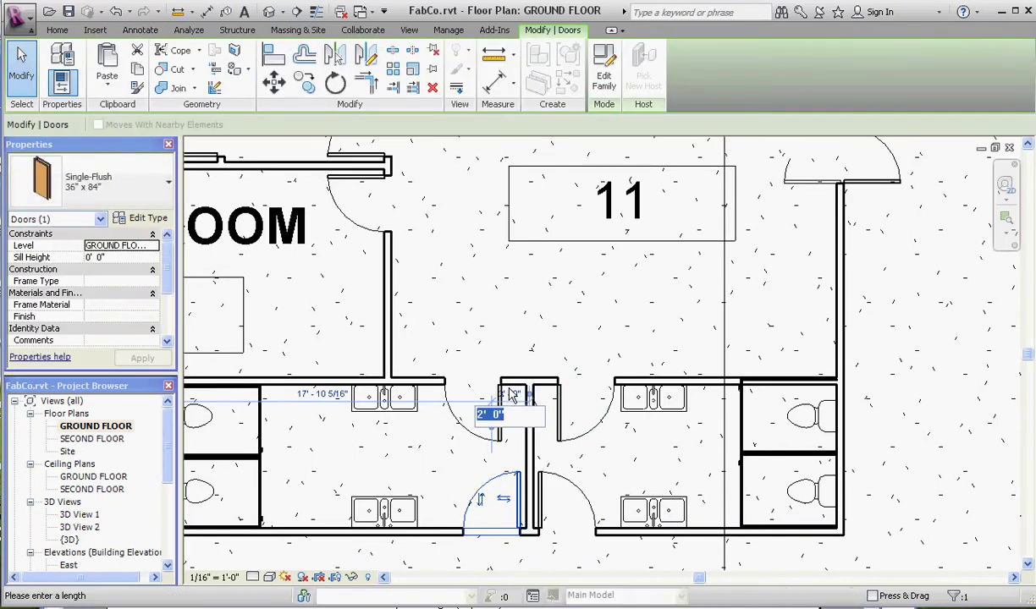
type("3")
key("Return")
key("Escape")
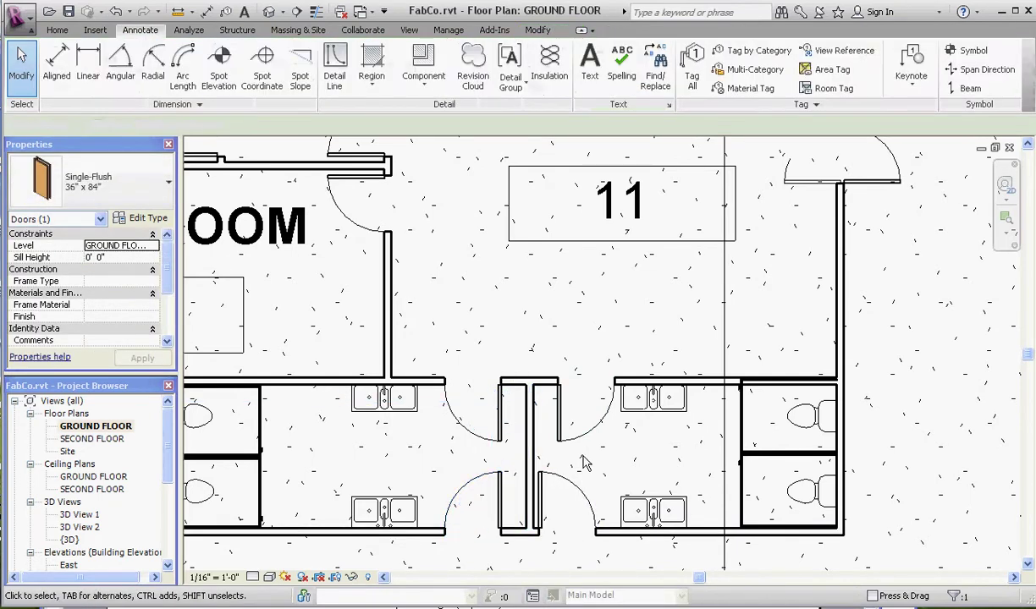
left_click(573, 490)
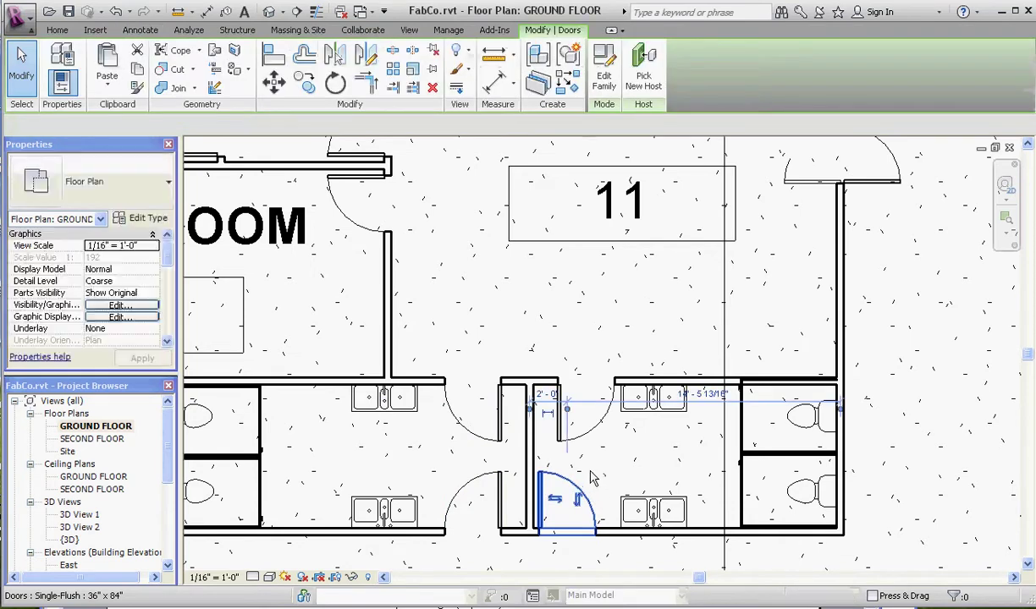
left_click(539, 393)
type("3")
key("Return")
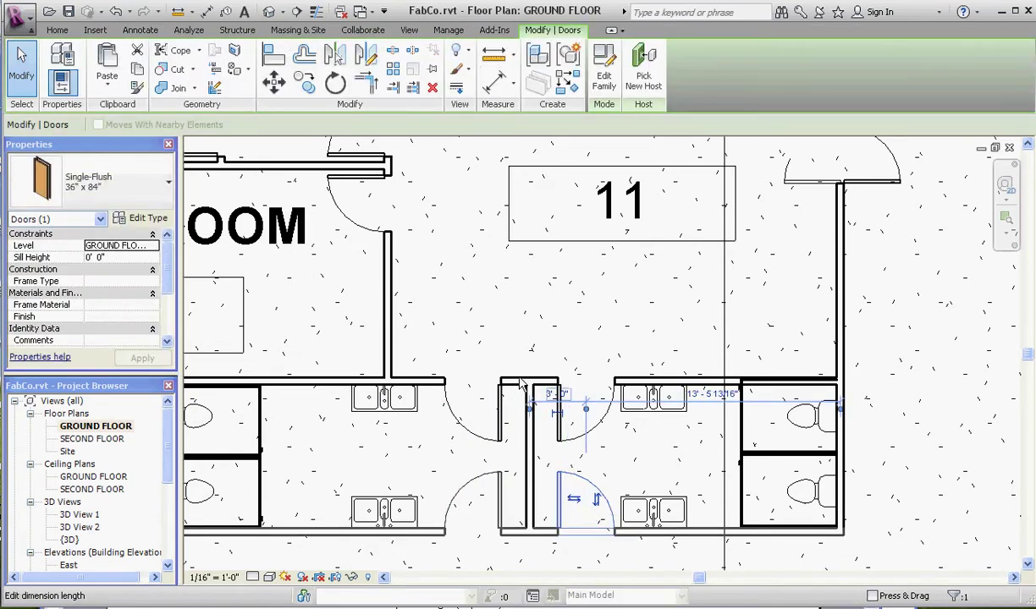
key("Escape")
scroll(658, 455, "down", 3)
scroll(658, 455, "down", 2)
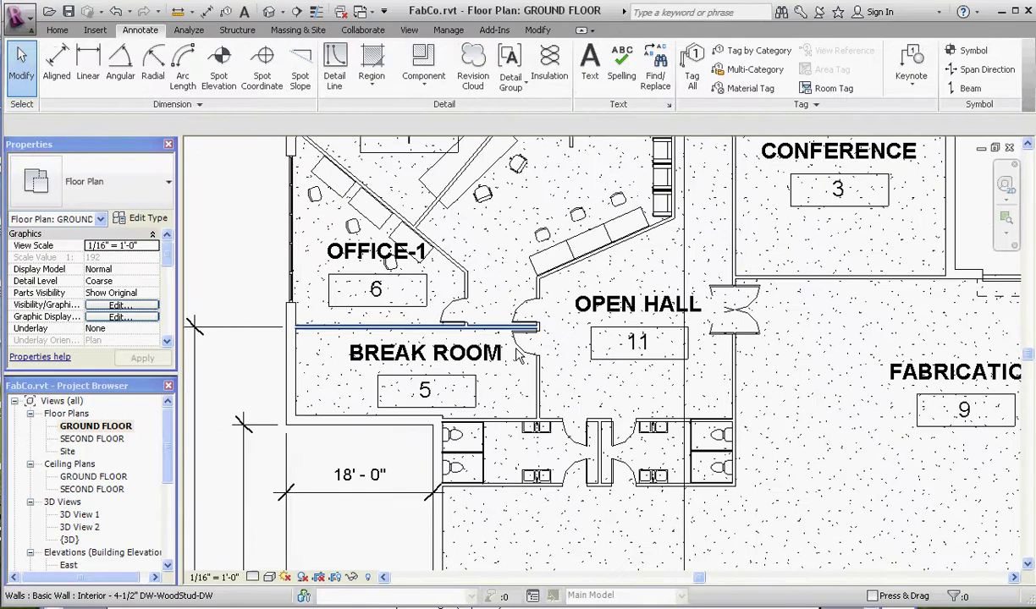
Start placing a Component and browse its type list, with Sink Kitchen-Triple 42" x 21" current.
scroll(423, 246, "up", 4)
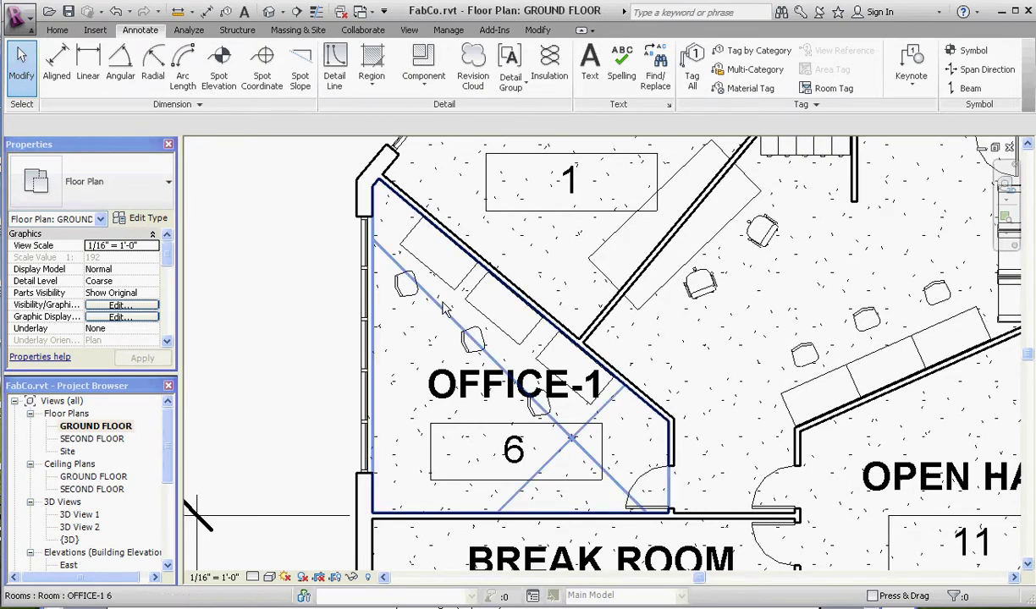
left_click(57, 31)
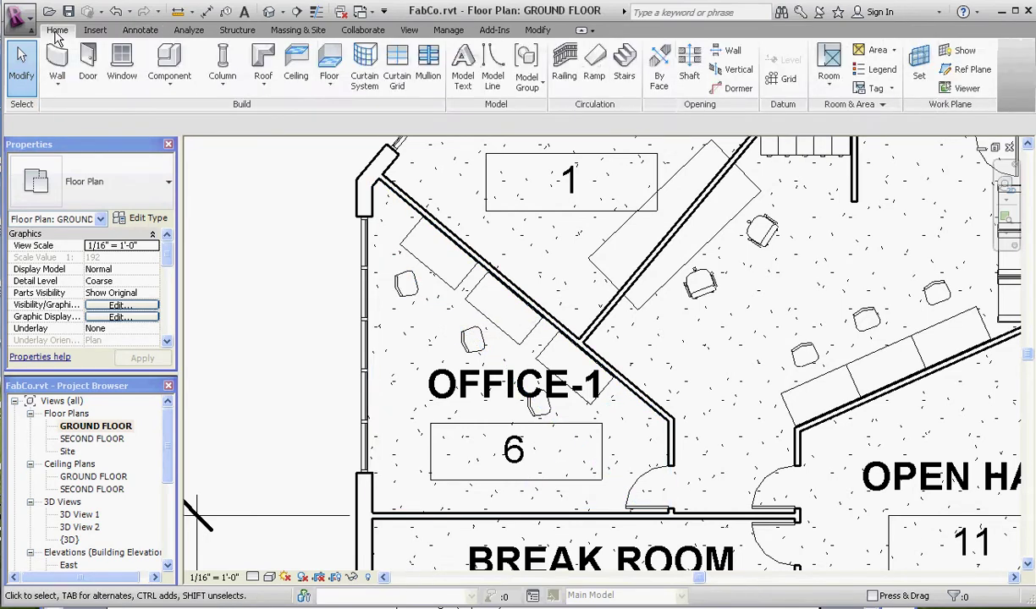
left_click(169, 60)
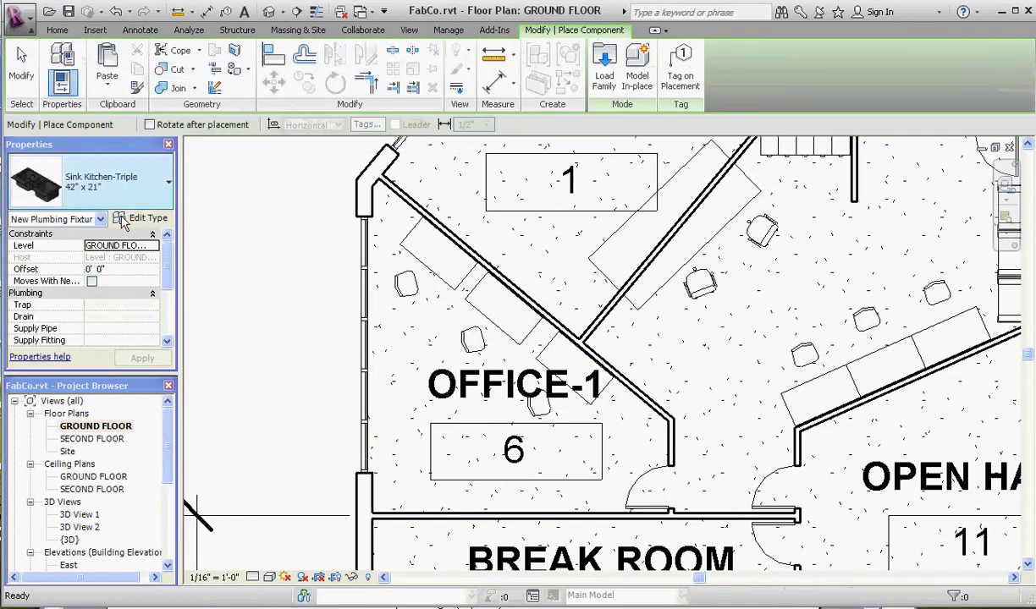
left_click(169, 185)
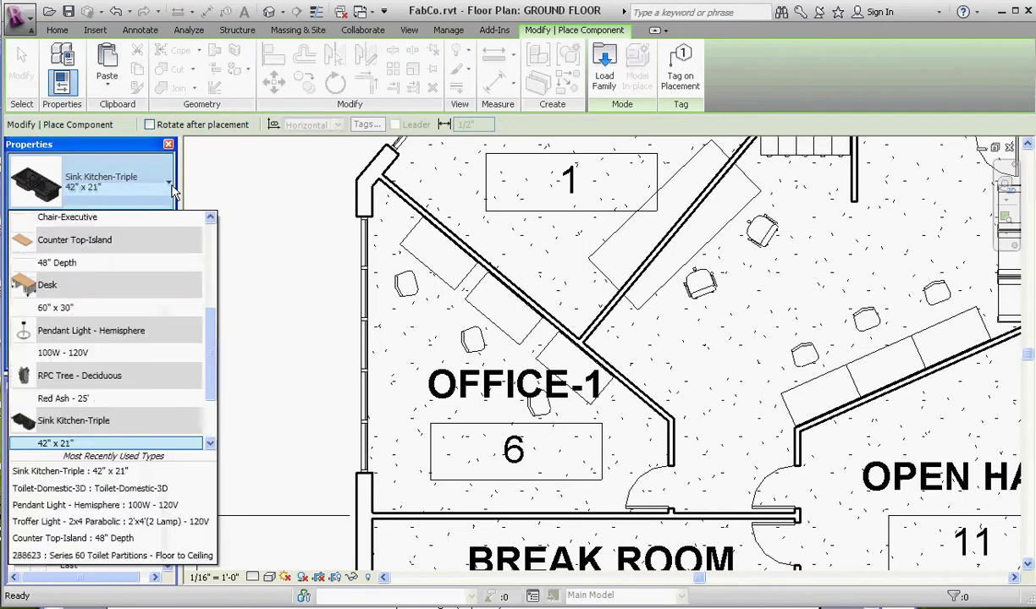
scroll(196, 348, "down", 2)
scroll(196, 348, "up", 10)
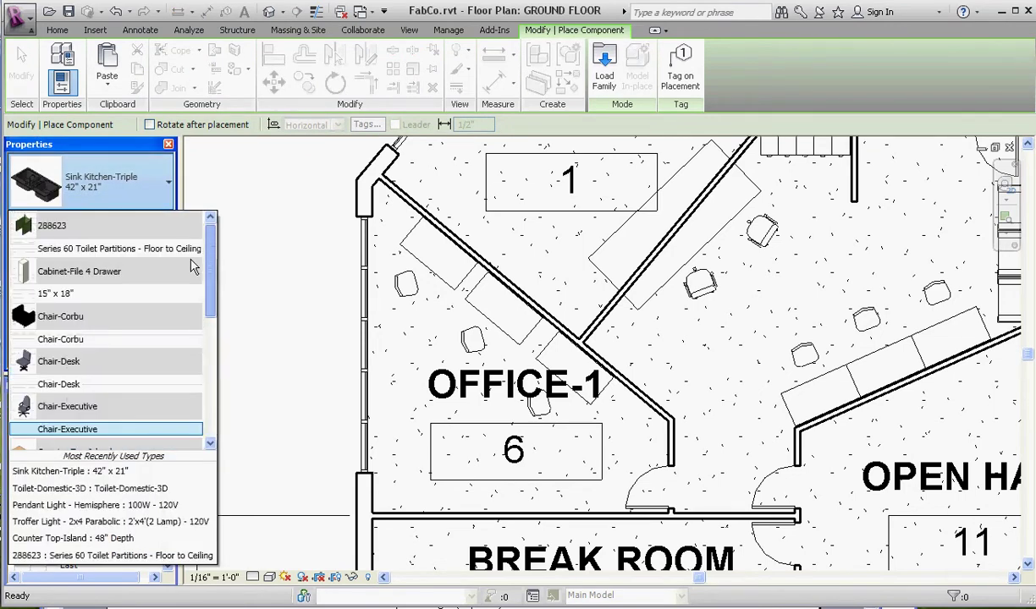
Load RPC Female.rfa from the Entourage library folder.
left_click(606, 66)
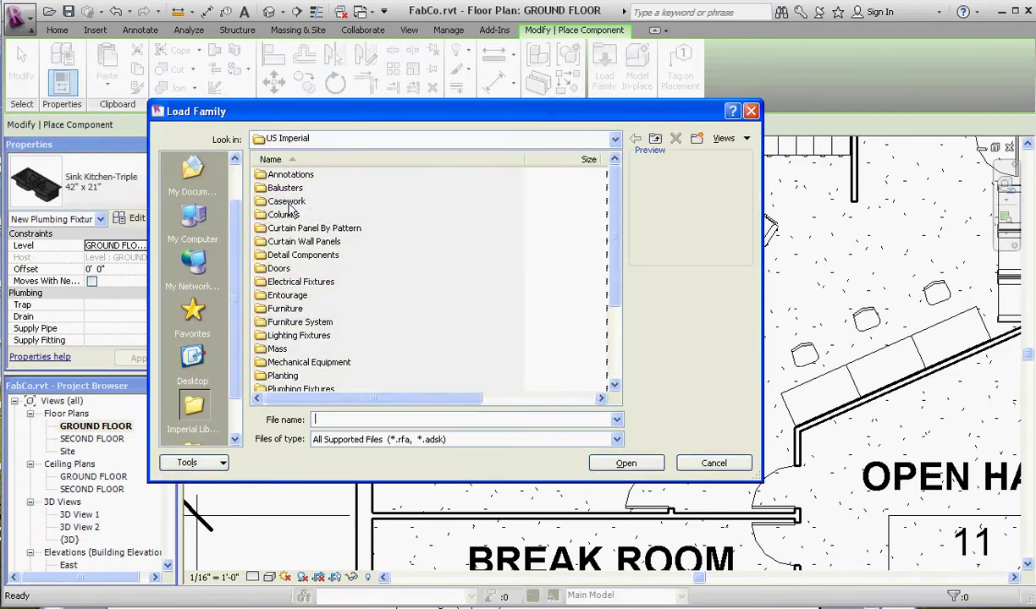
double_click(286, 298)
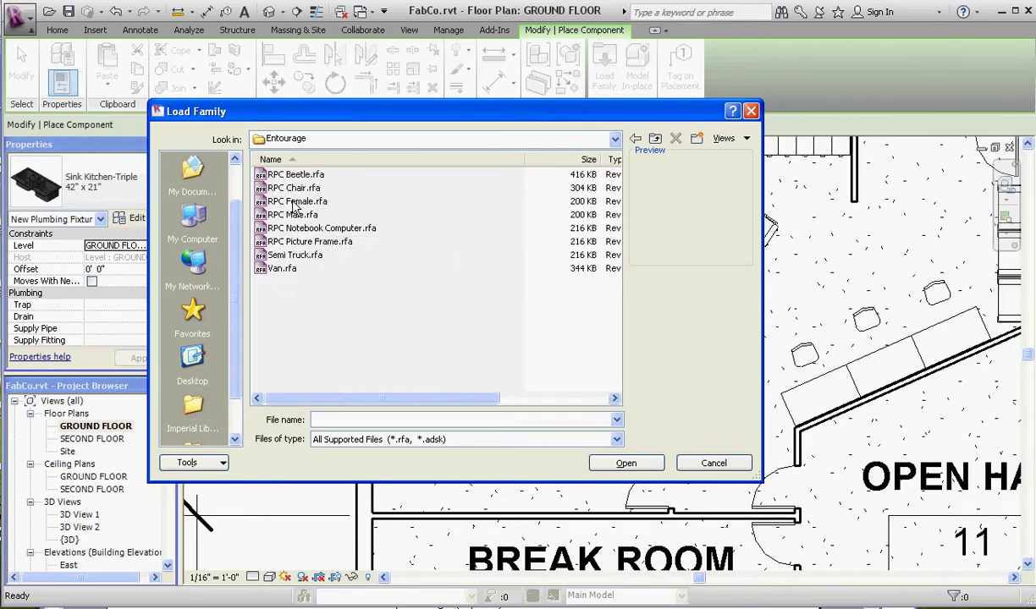
double_click(295, 202)
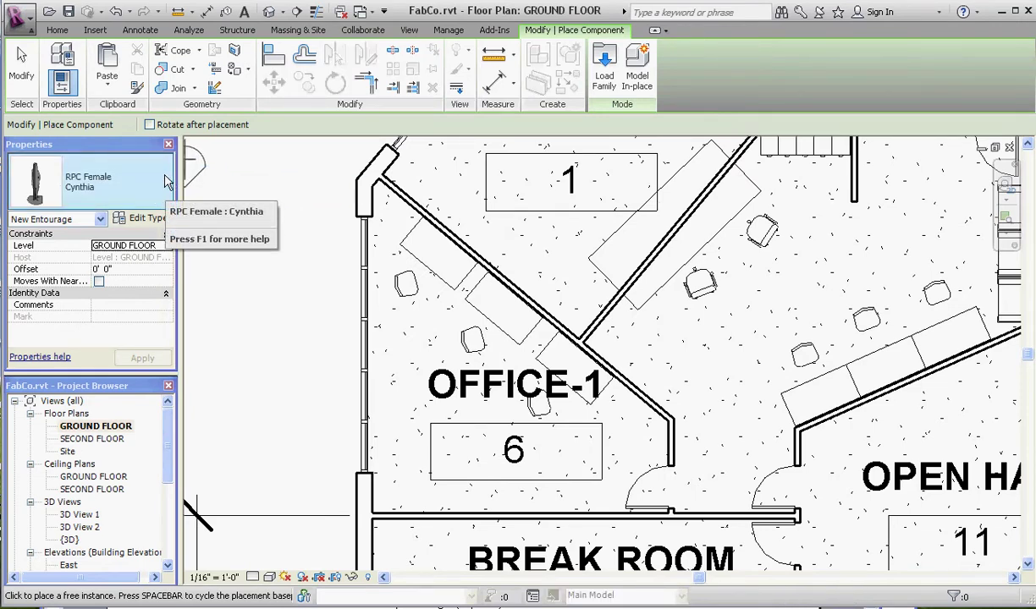
Place an RPC Female figure at the upper-left Office-1 desk.
left_click(434, 313)
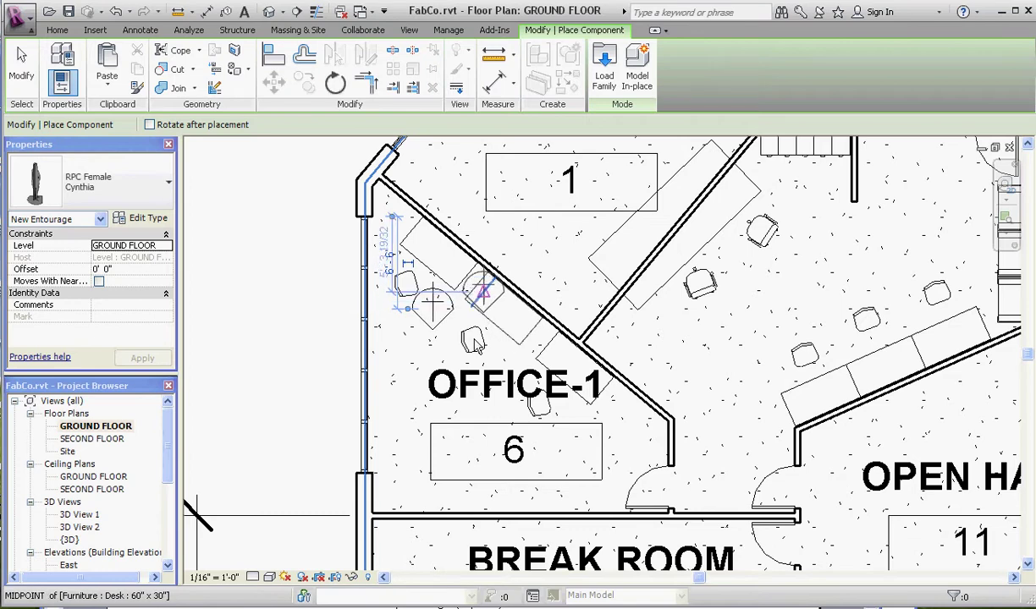
key("Escape")
scroll(432, 318, "up", 4)
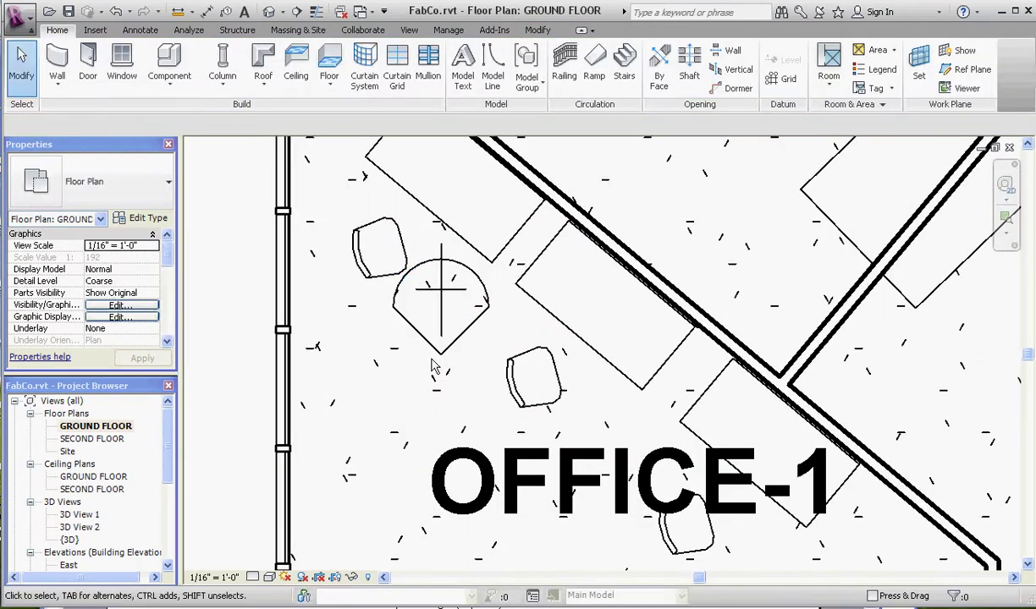
Rotate the figure with RO to face the desk and drag it onto the chair.
left_click(441, 291)
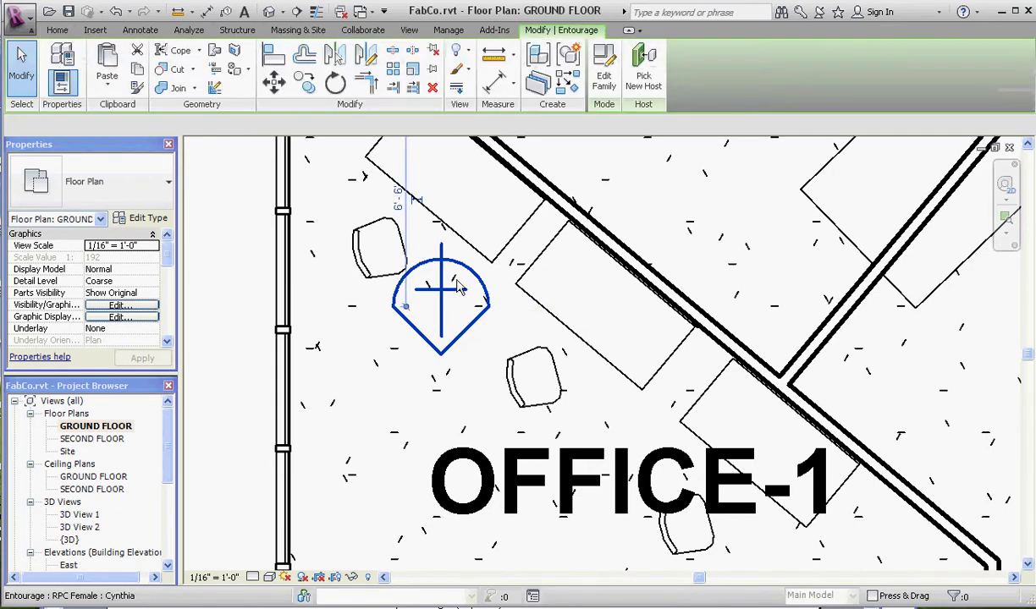
key("r")
key("o")
left_click(495, 508)
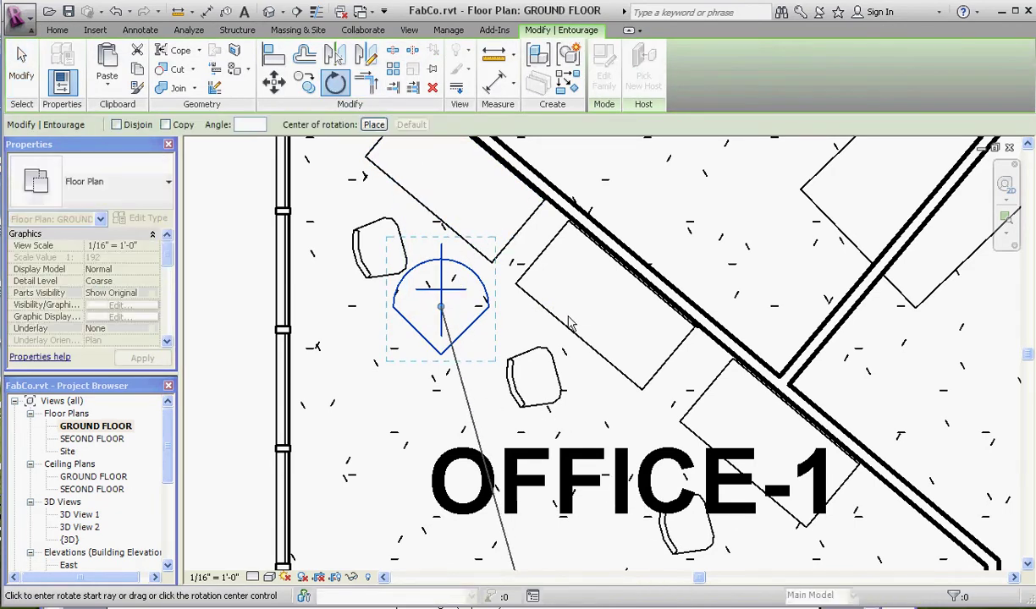
left_click(494, 226)
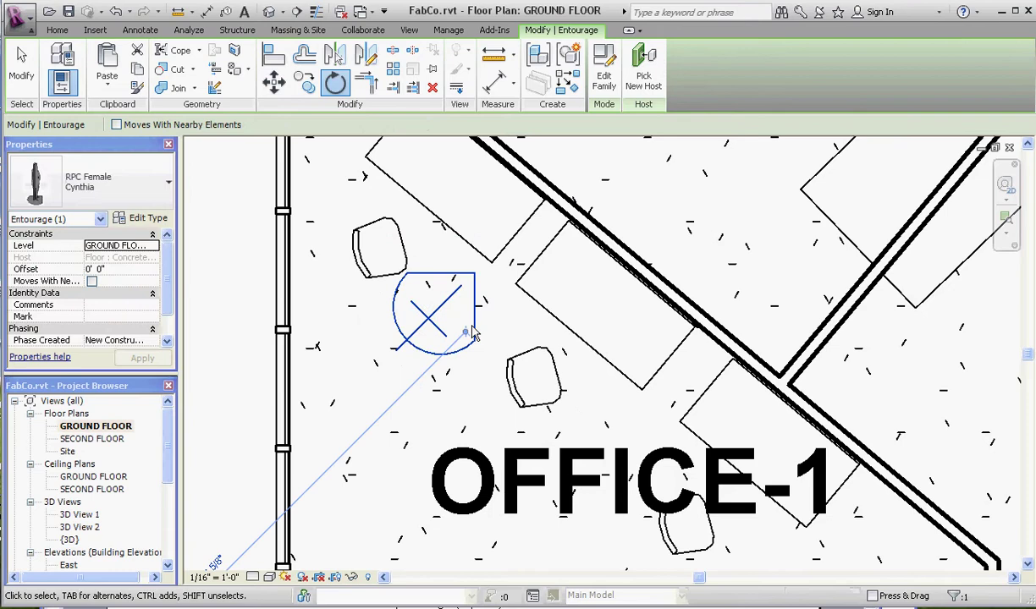
left_click_drag(478, 324, 435, 246, "ctrl")
key("Escape")
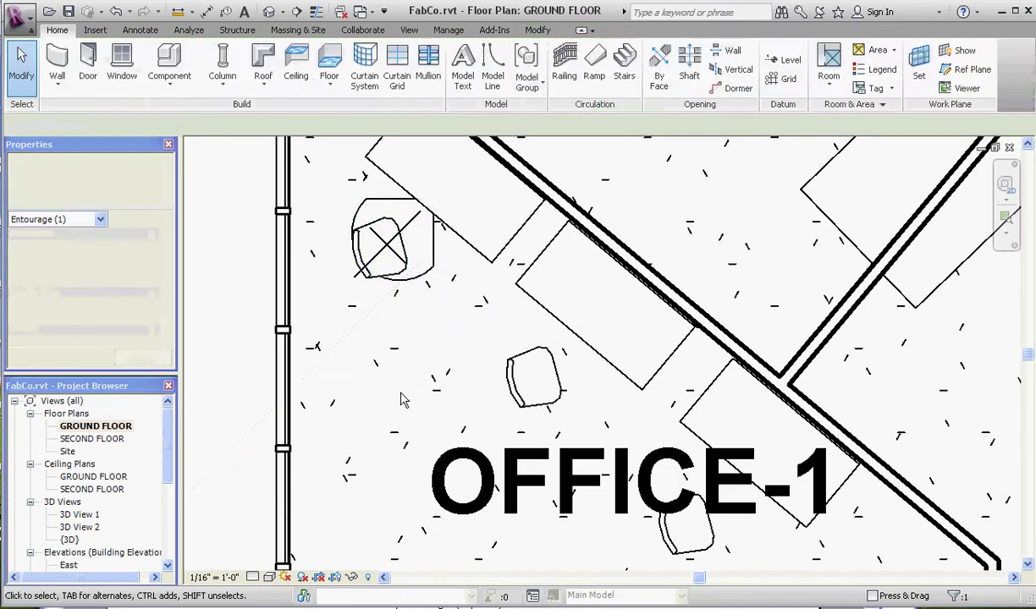
scroll(377, 286, "down", 3)
scroll(376, 286, "down", 2)
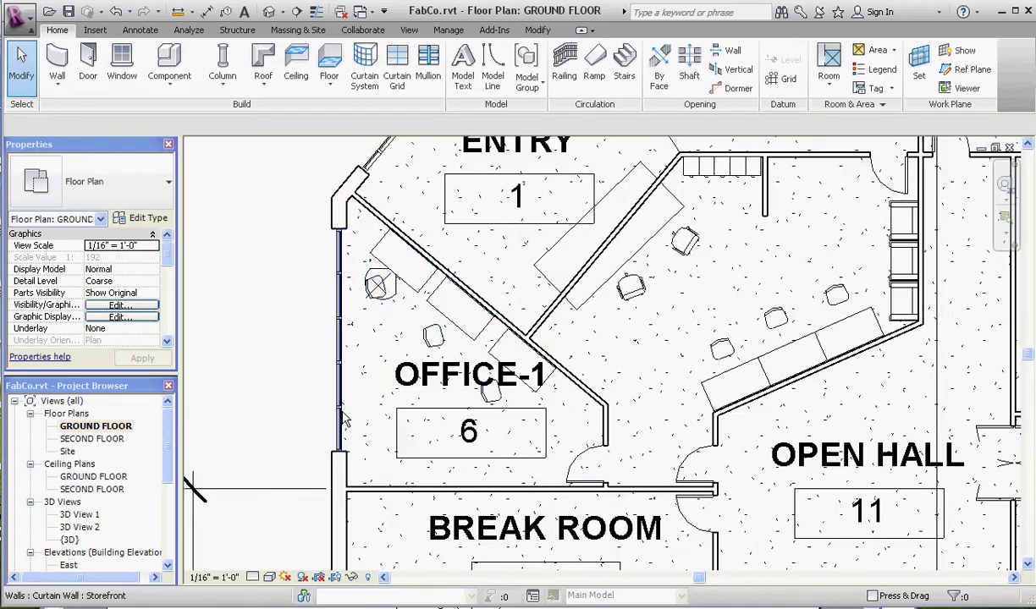
Open 3D View 2 and enlarge its camera crop leftward and downward around the seated RPC female figure.
double_click(79, 527)
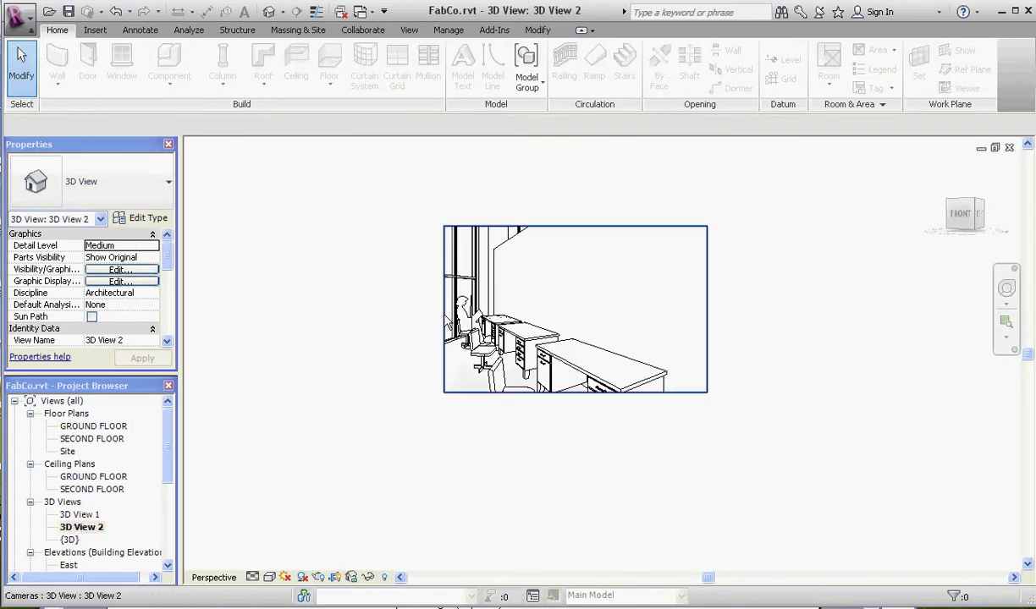
left_click(443, 317)
left_click_drag(443, 315, 390, 322)
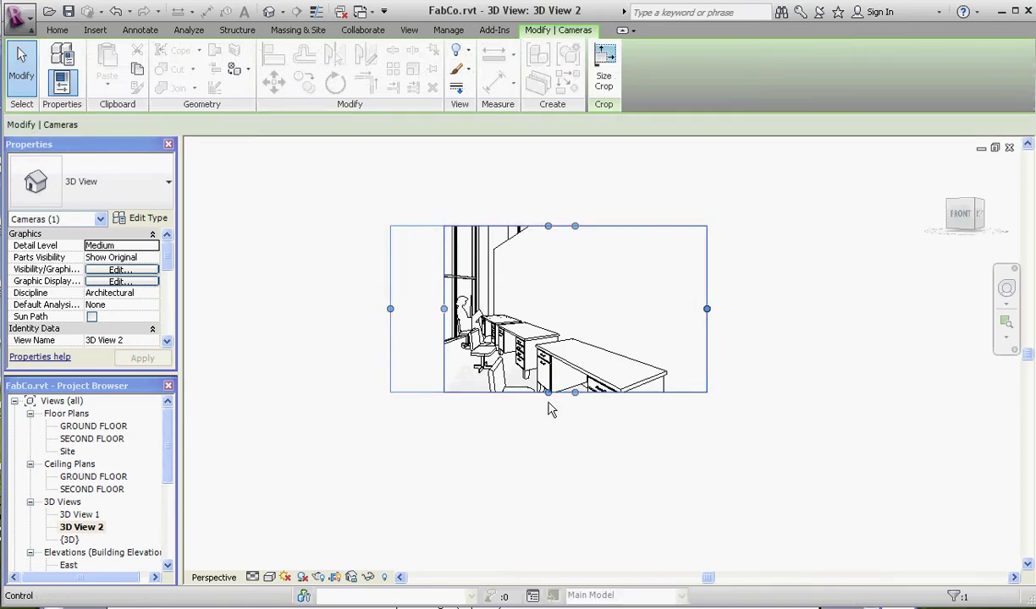
left_click_drag(549, 393, 549, 430)
scroll(542, 370, "up", 6)
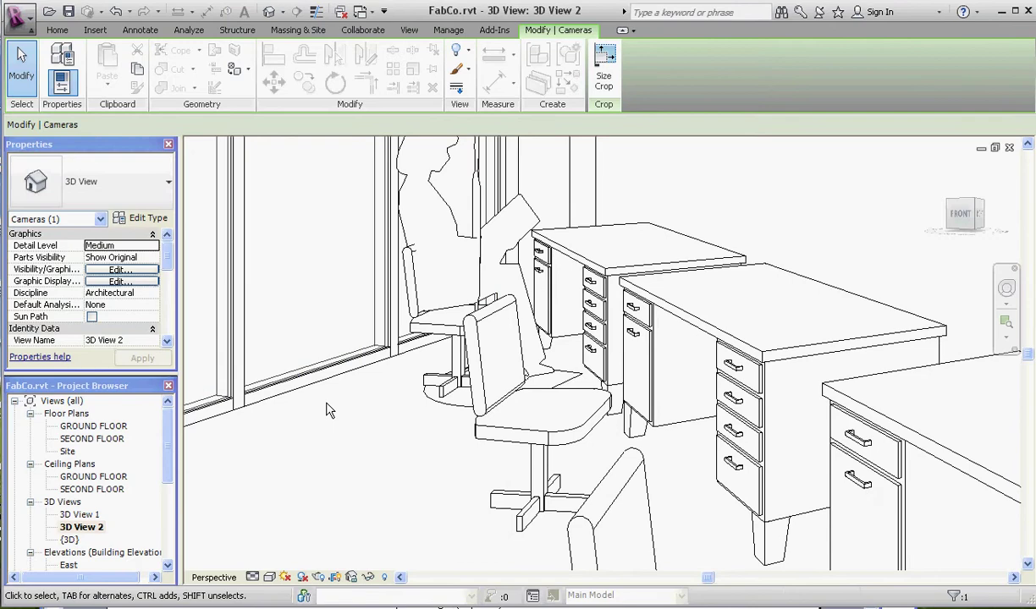
scroll(330, 410, "down", 2)
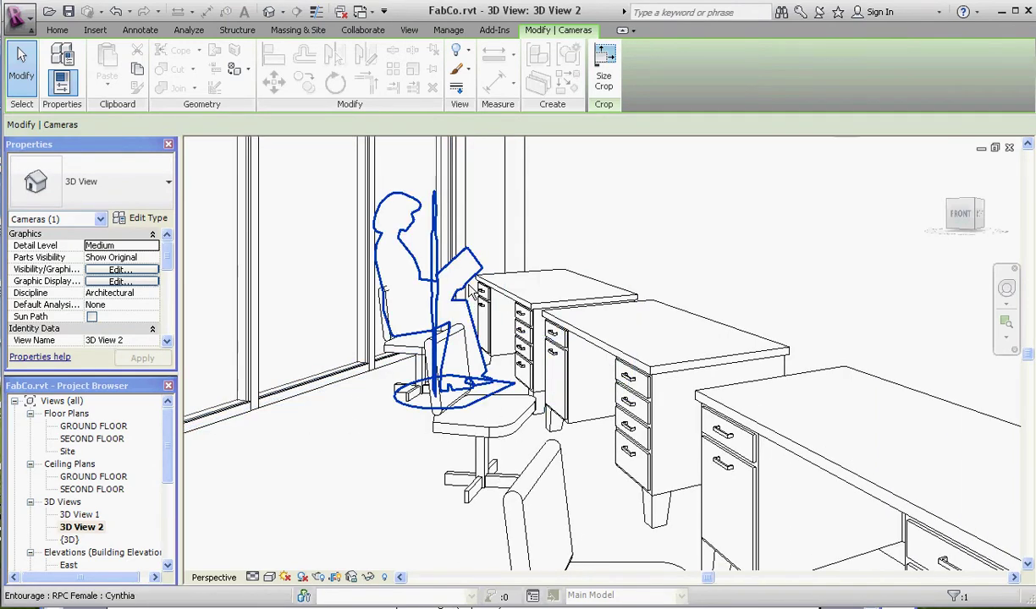